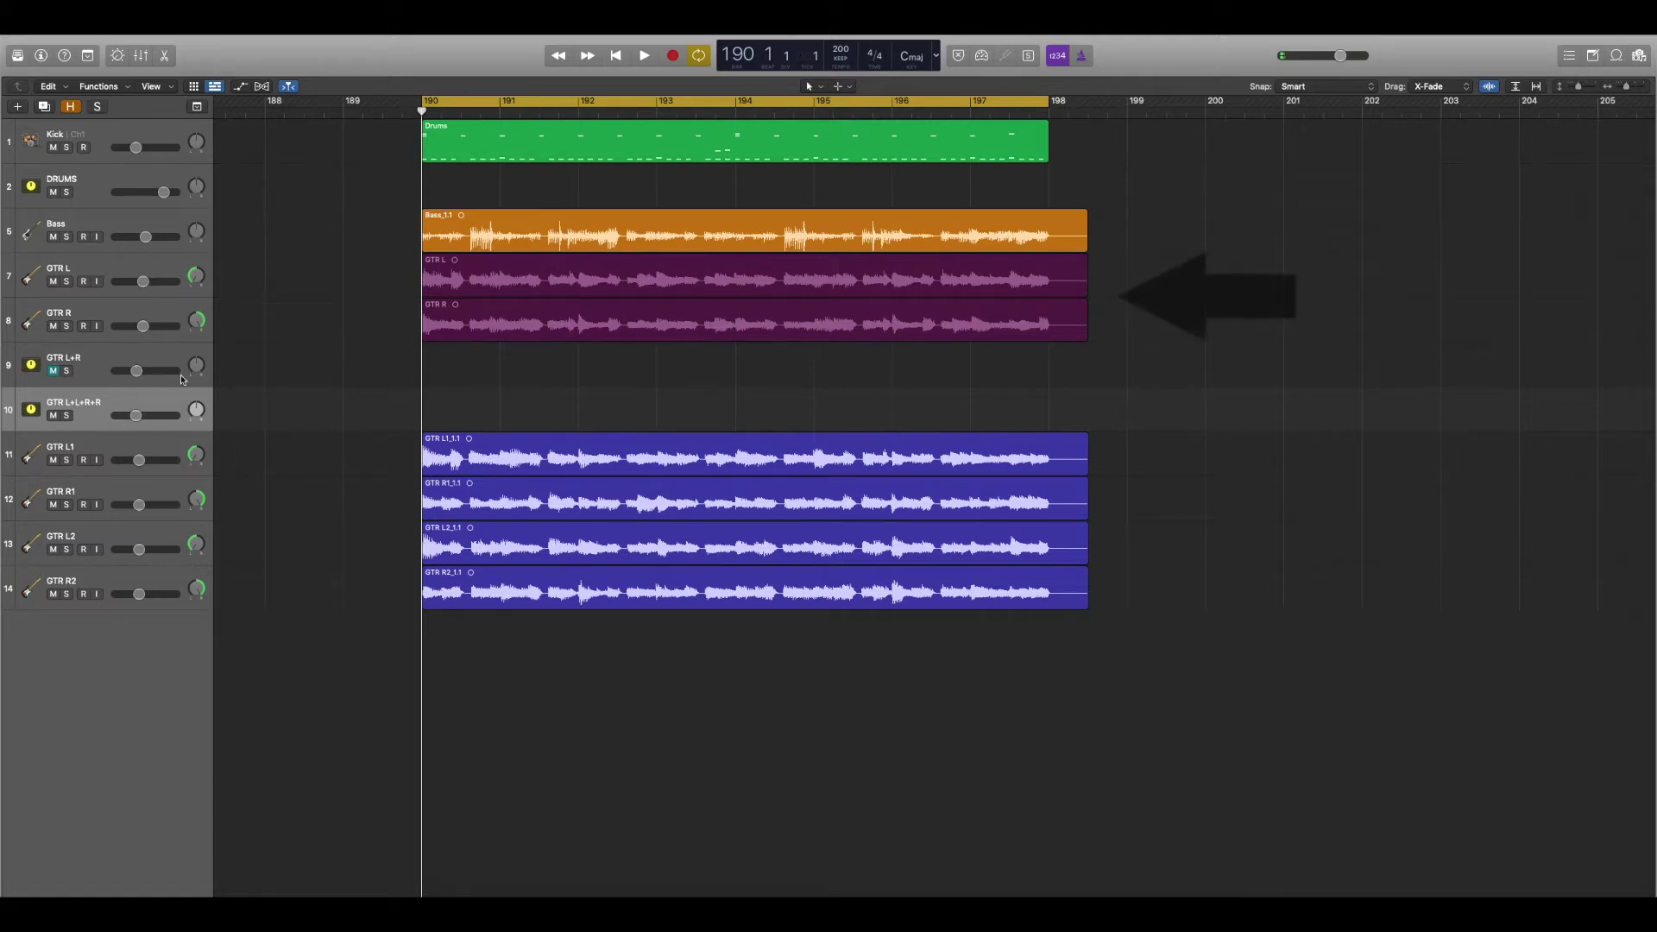
Select the GTR L+L+R+R bus and play the doubled guitar version
{"action": "left_click", "coordinate": [96, 352]}
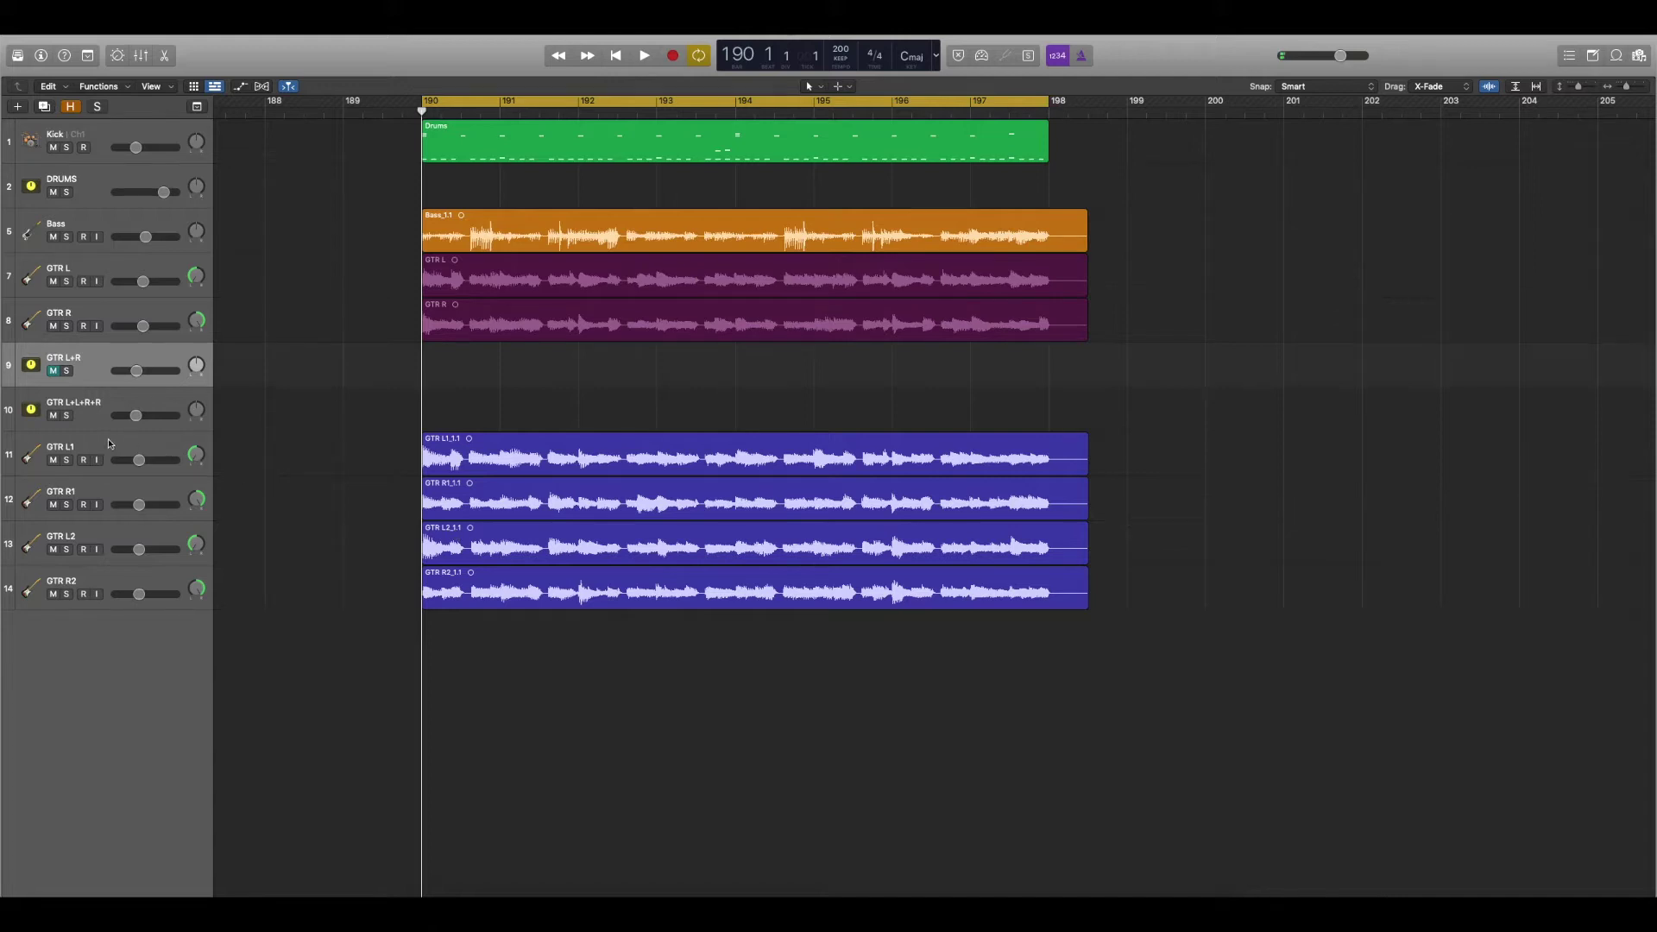
{"action": "left_click", "coordinate": [87, 411]}
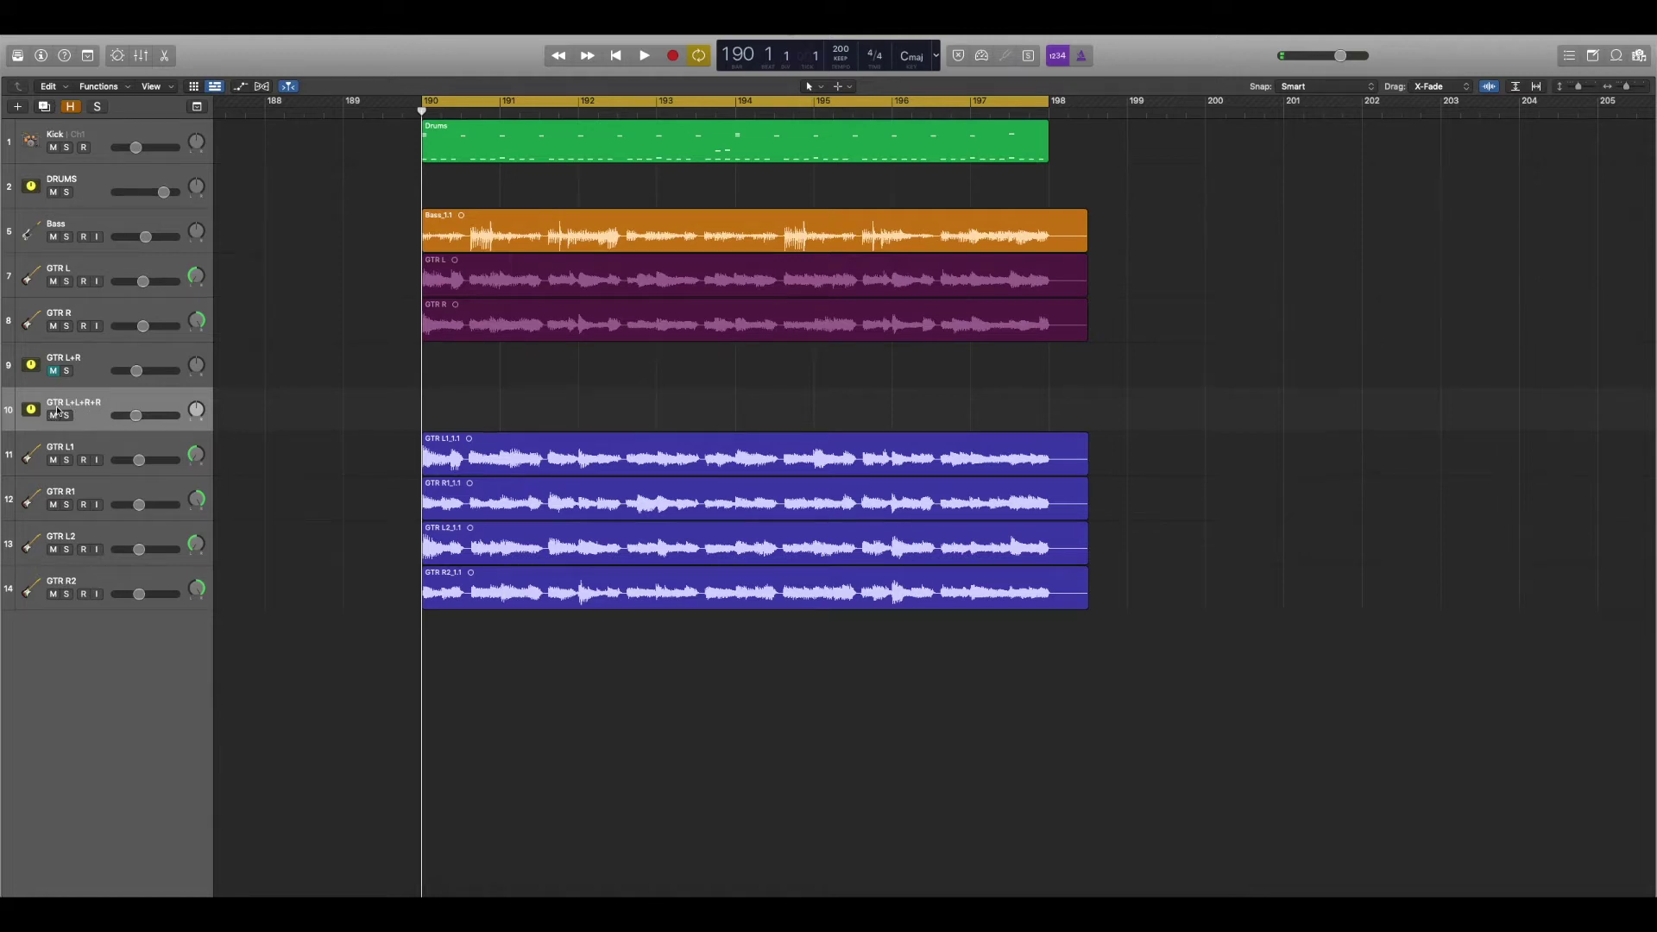
{"action": "key", "text": "space"}
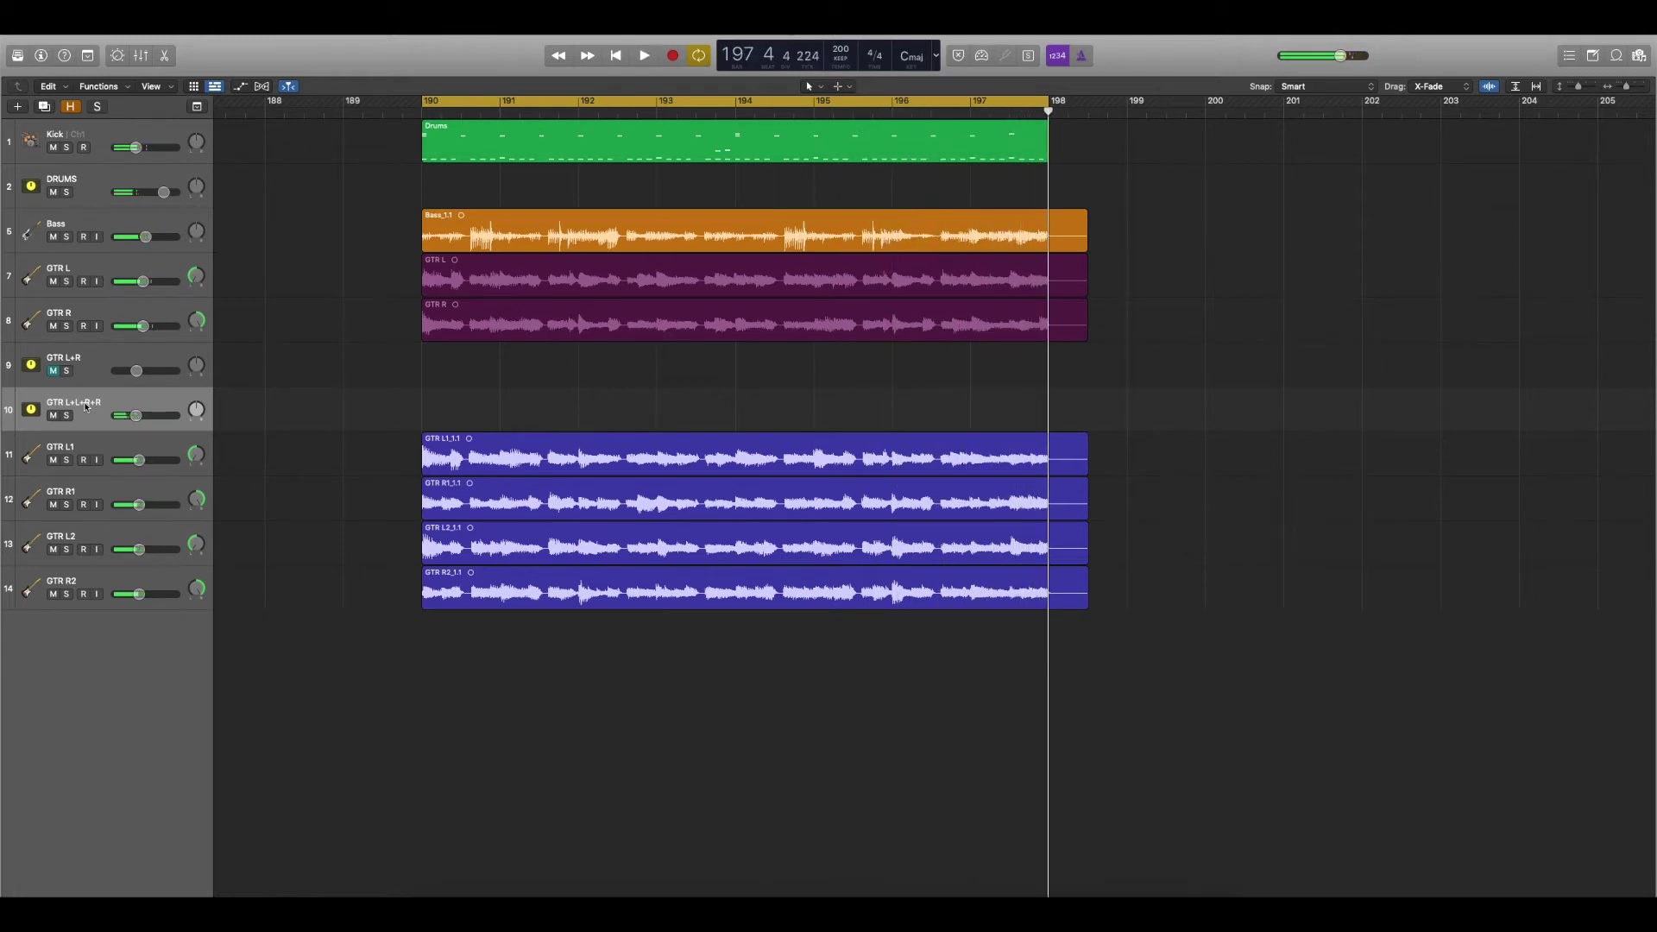
Switch to the single GTR L+R guitars and play them for comparison
{"action": "key", "text": "Up"}
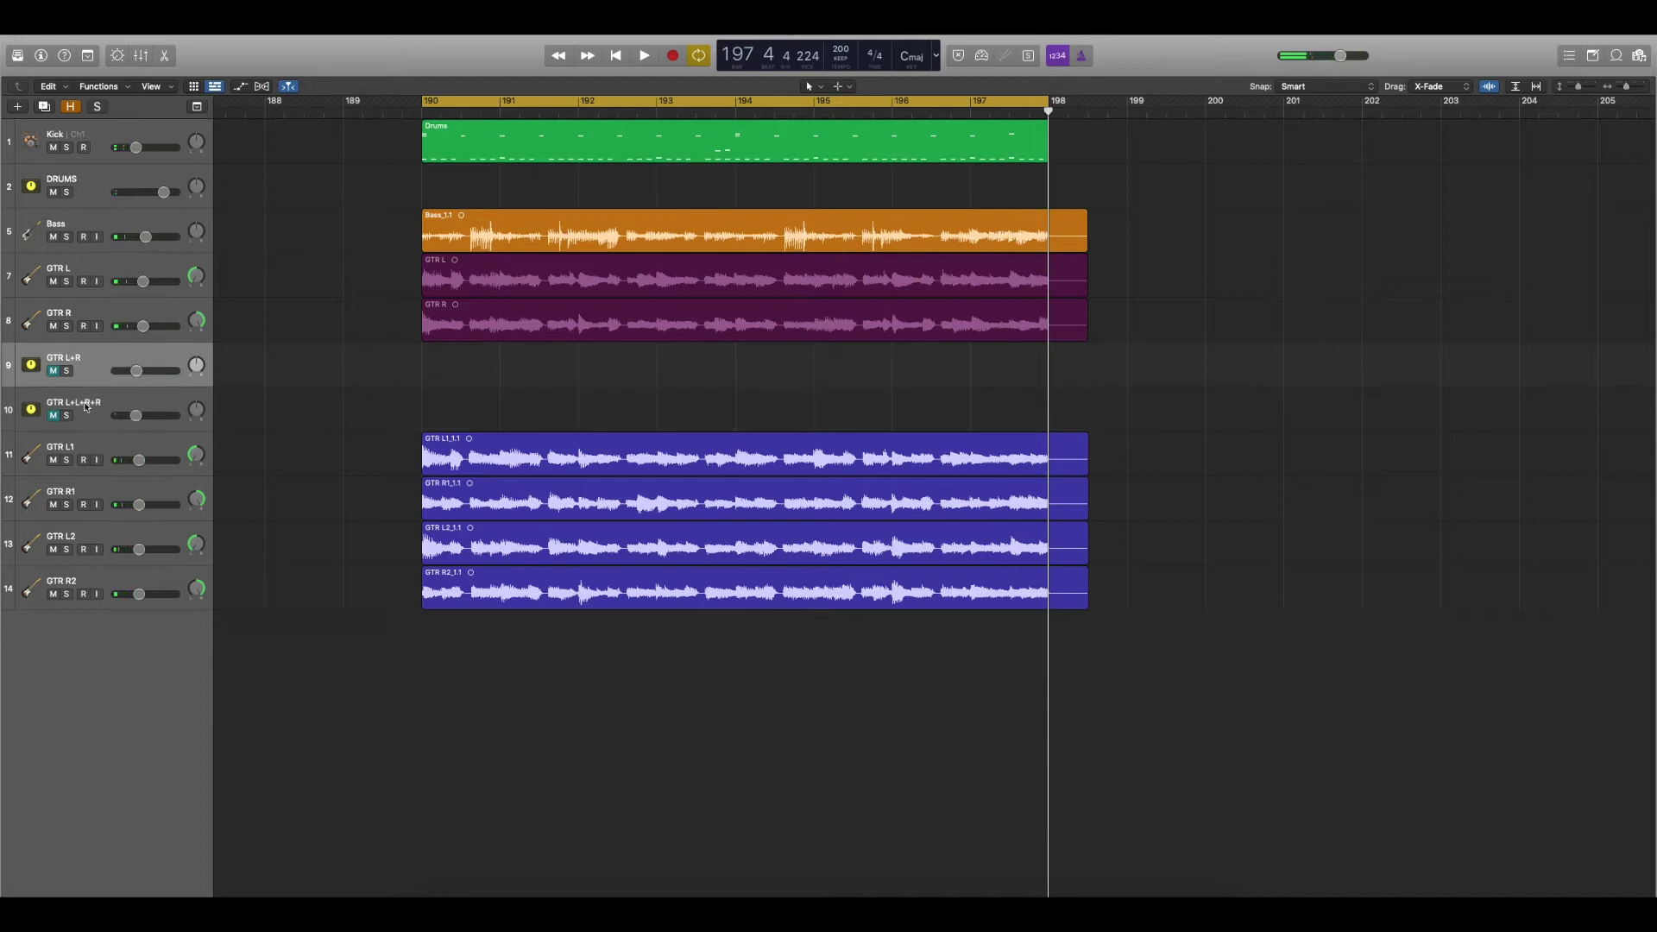
{"action": "key", "text": "space"}
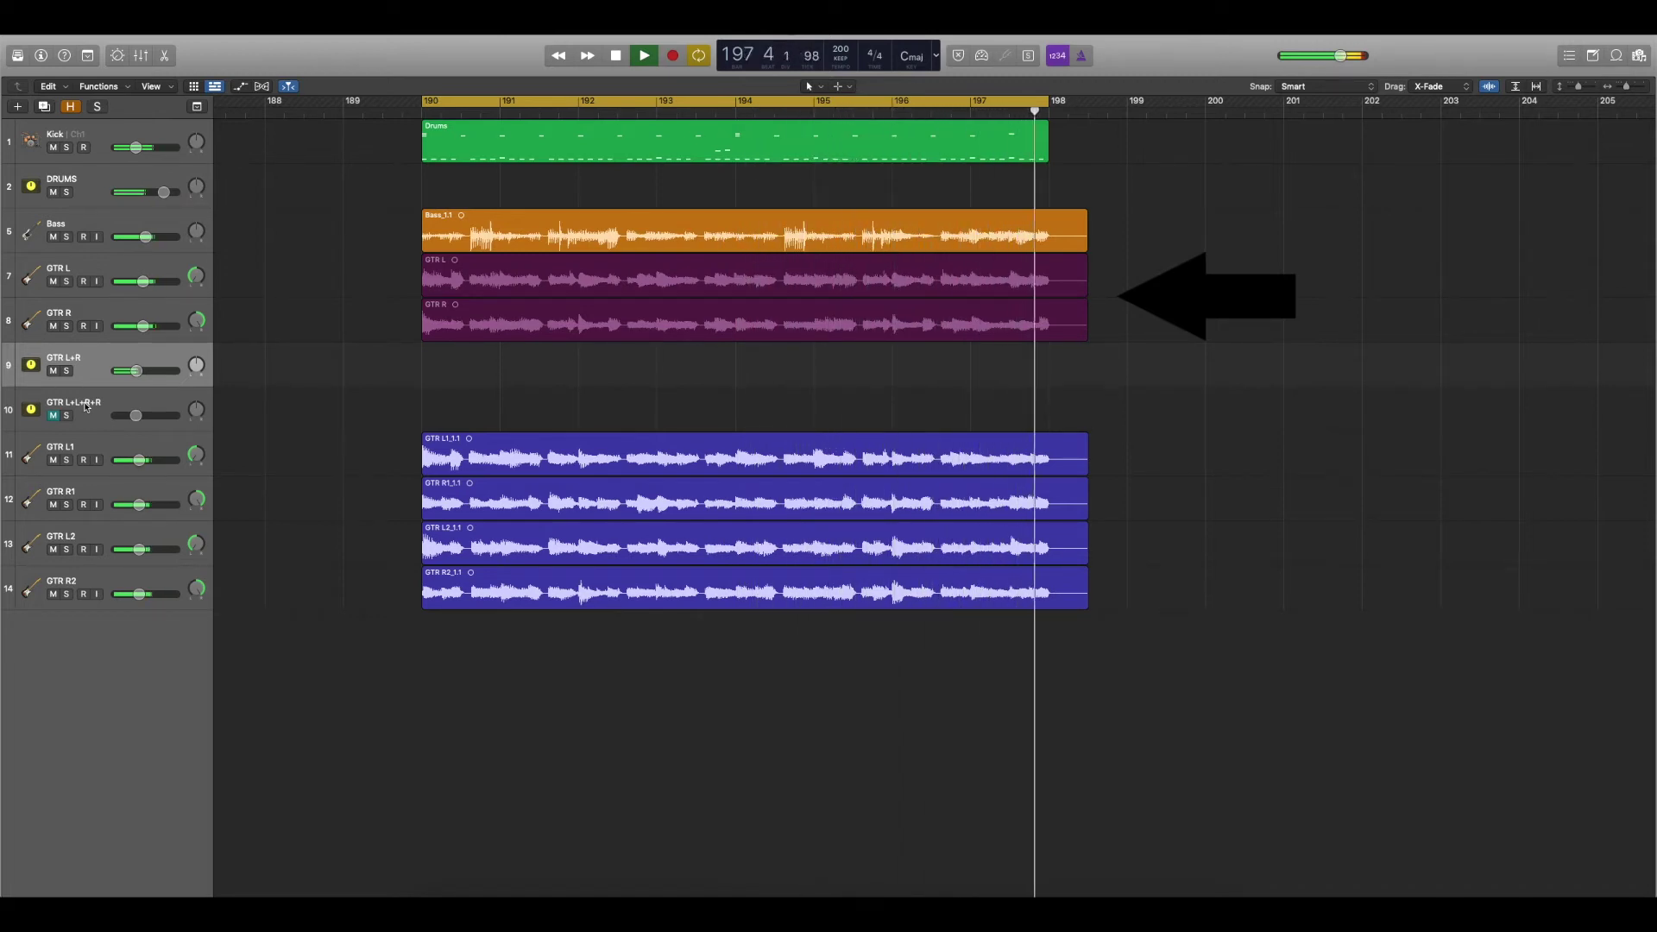
{"action": "key", "text": "space"}
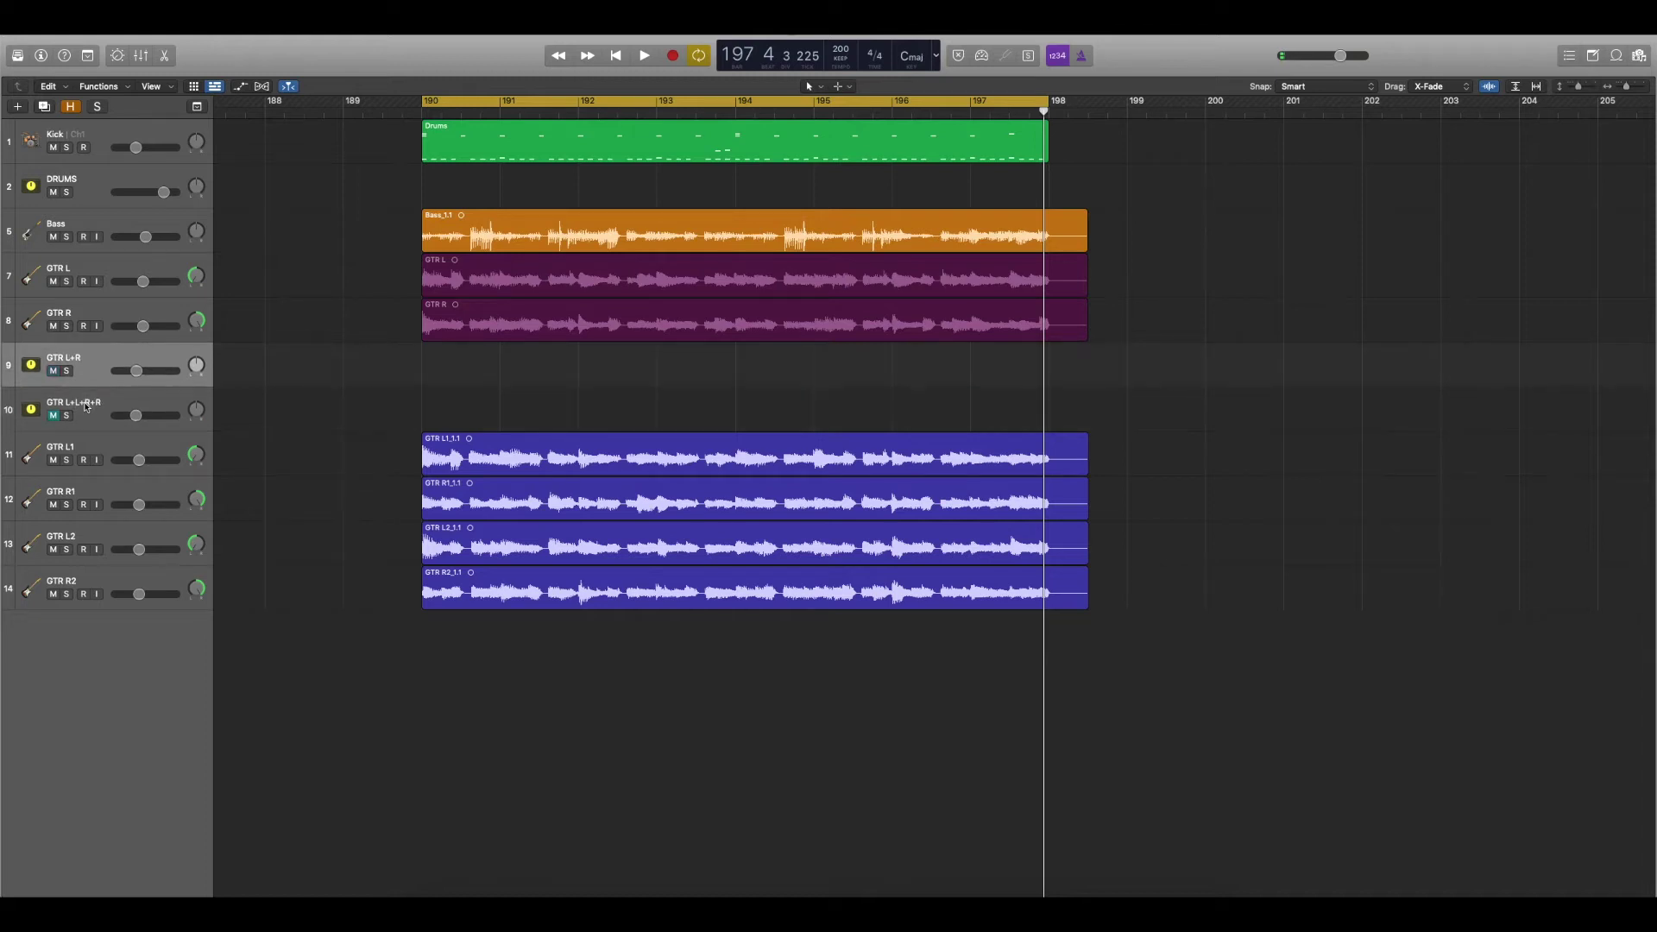
Switch back to the doubled GTR L+L+R+R guitars, leaving GTR L+R muted
{"action": "left_click", "coordinate": [85, 407]}
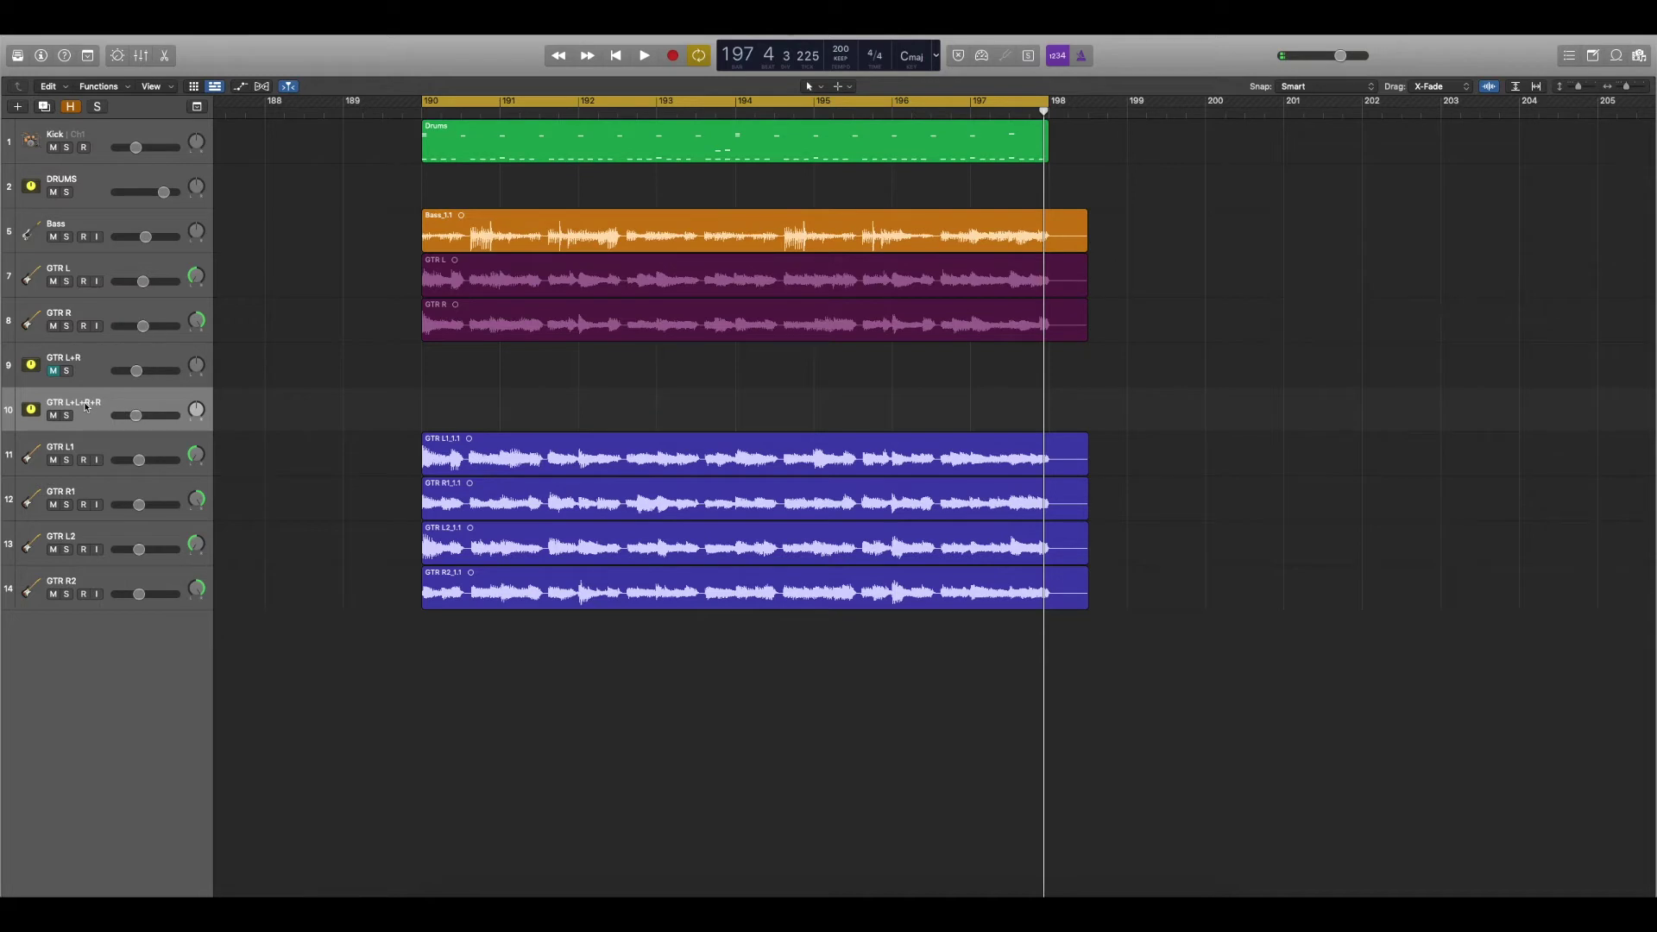
{"action": "key", "text": "space"}
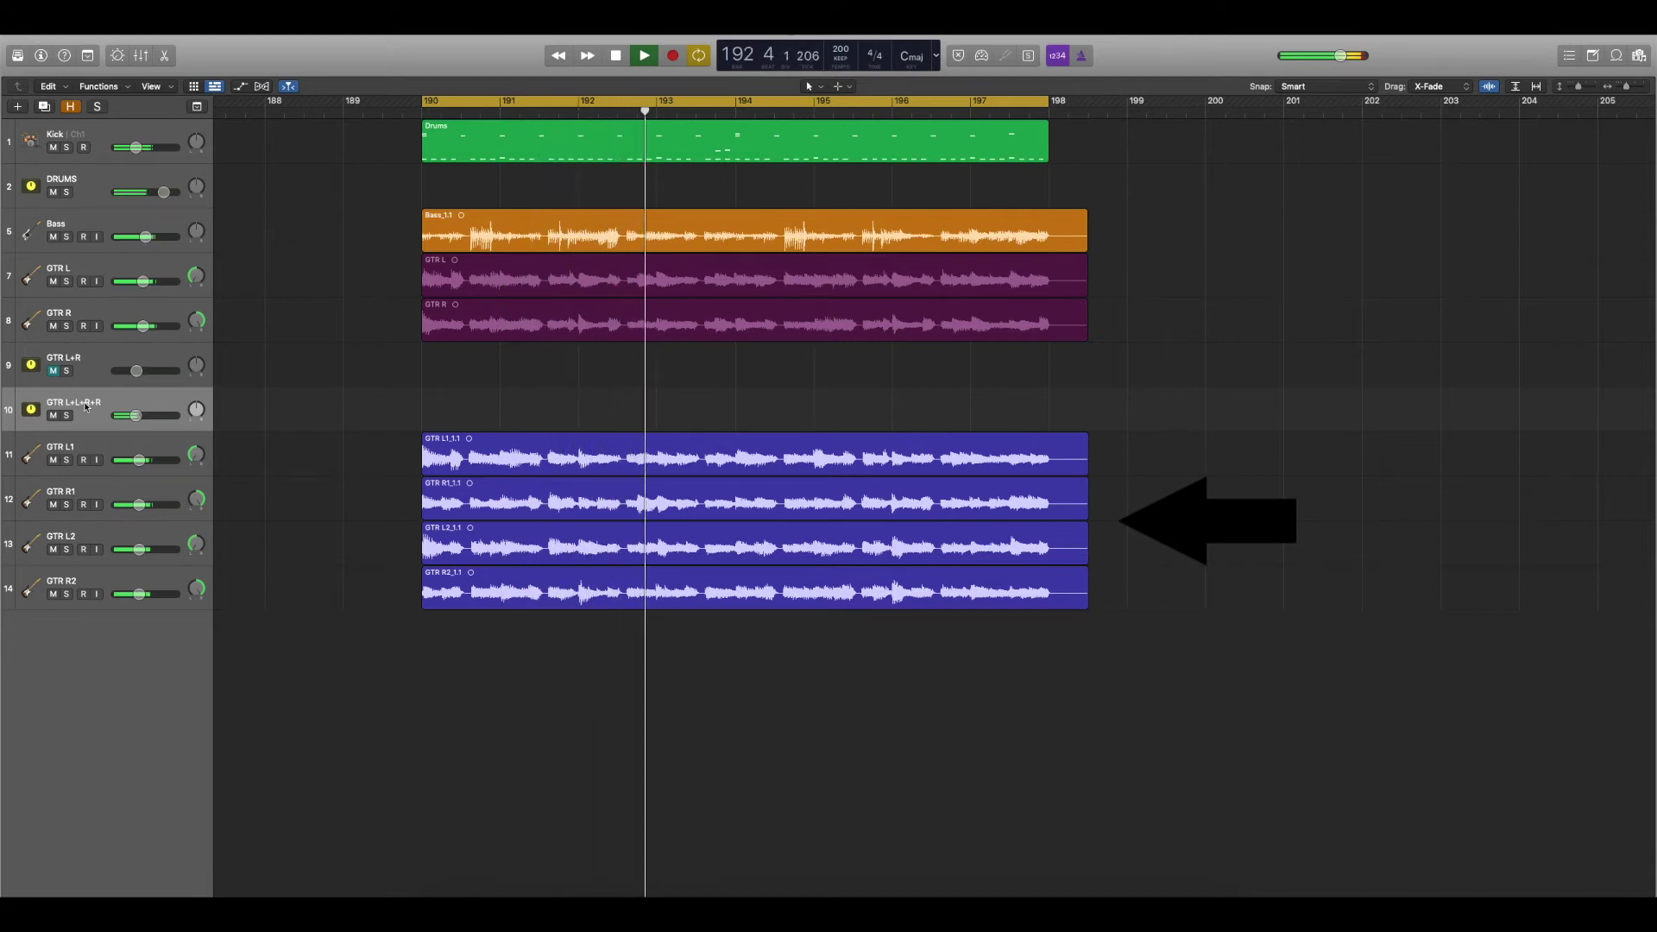
{"action": "key", "text": "ctrl+m"}
{"action": "key", "text": "Up"}
{"action": "key", "text": "ctrl+m"}
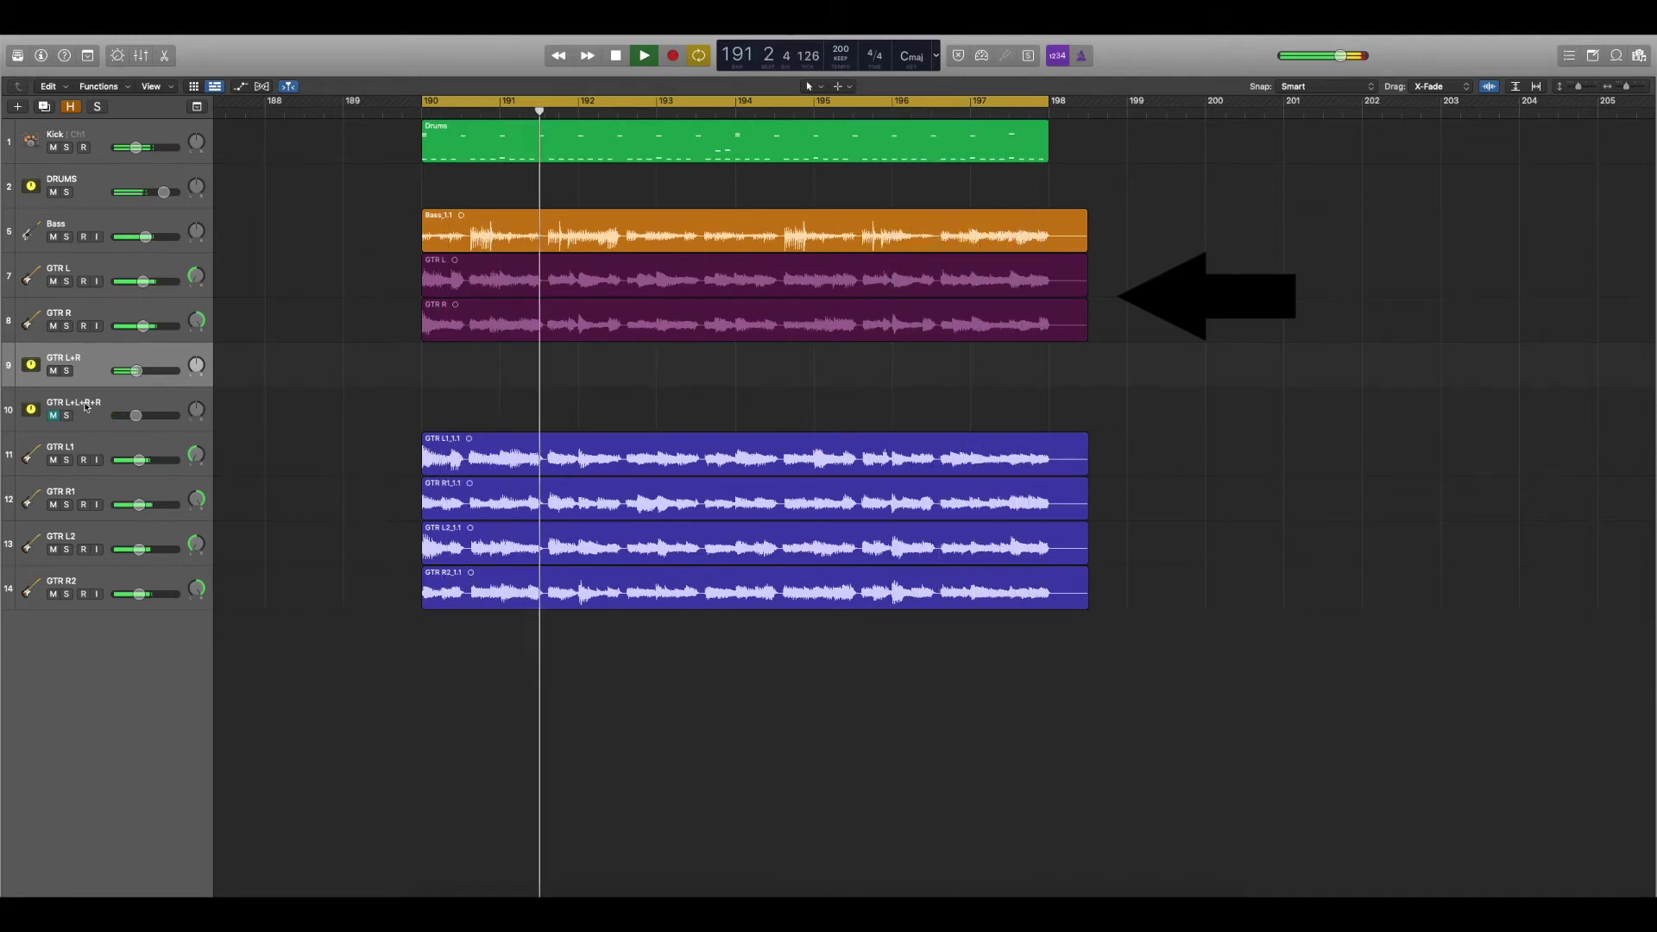
{"action": "left_click", "coordinate": [85, 407]}
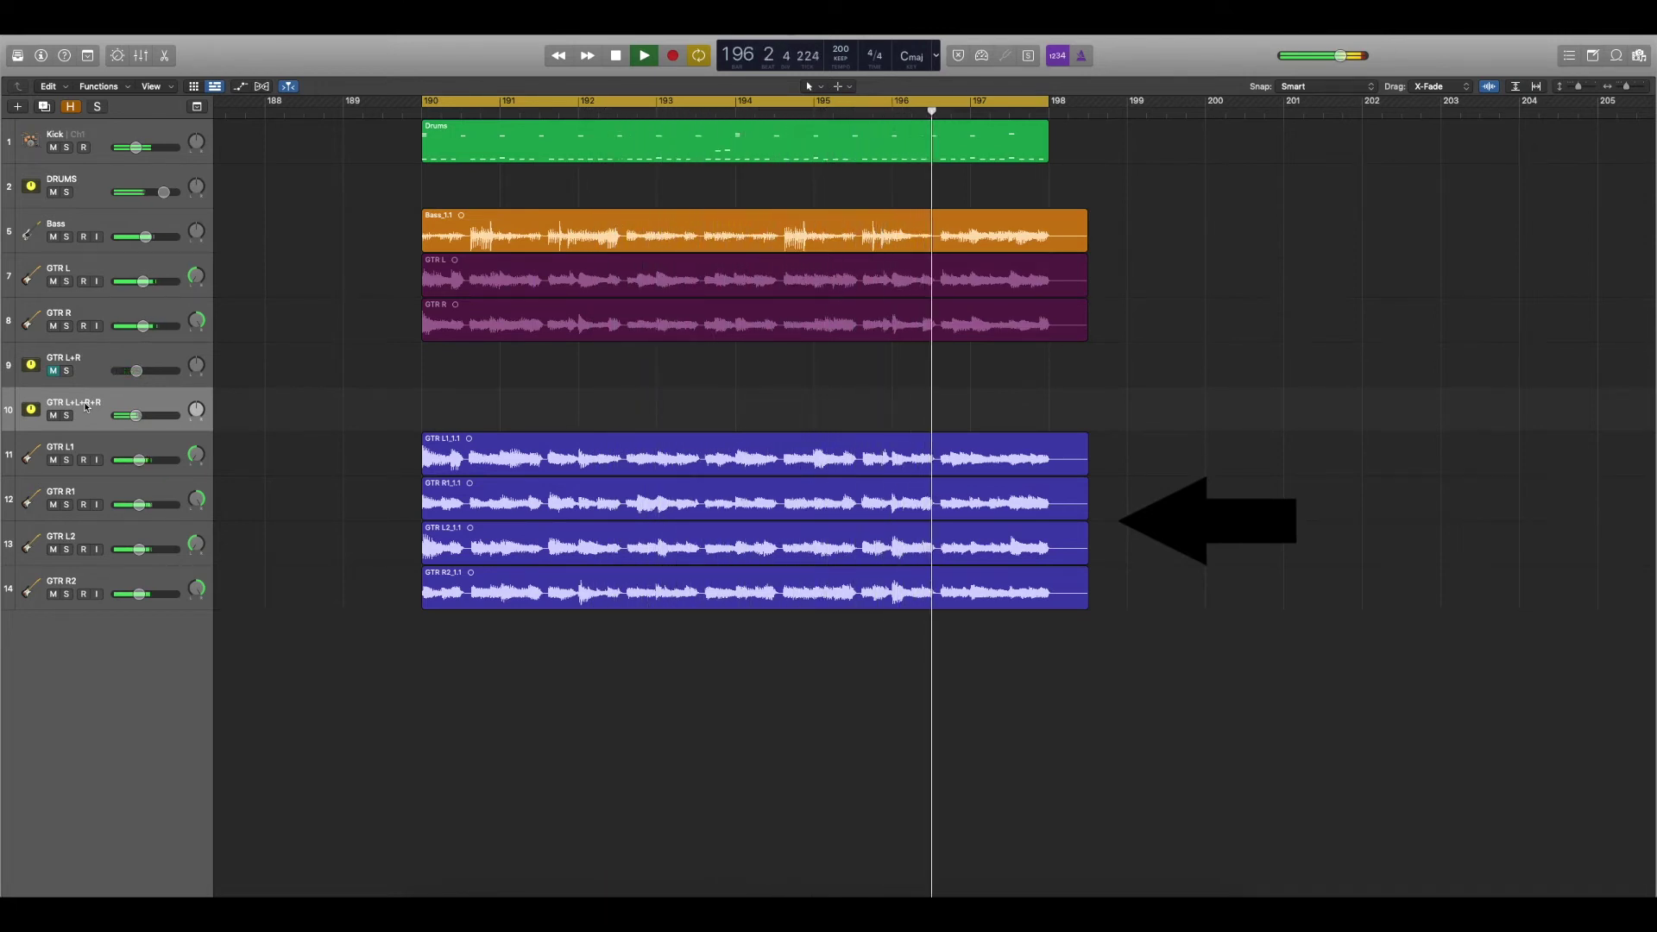
{"action": "key", "text": "Up"}
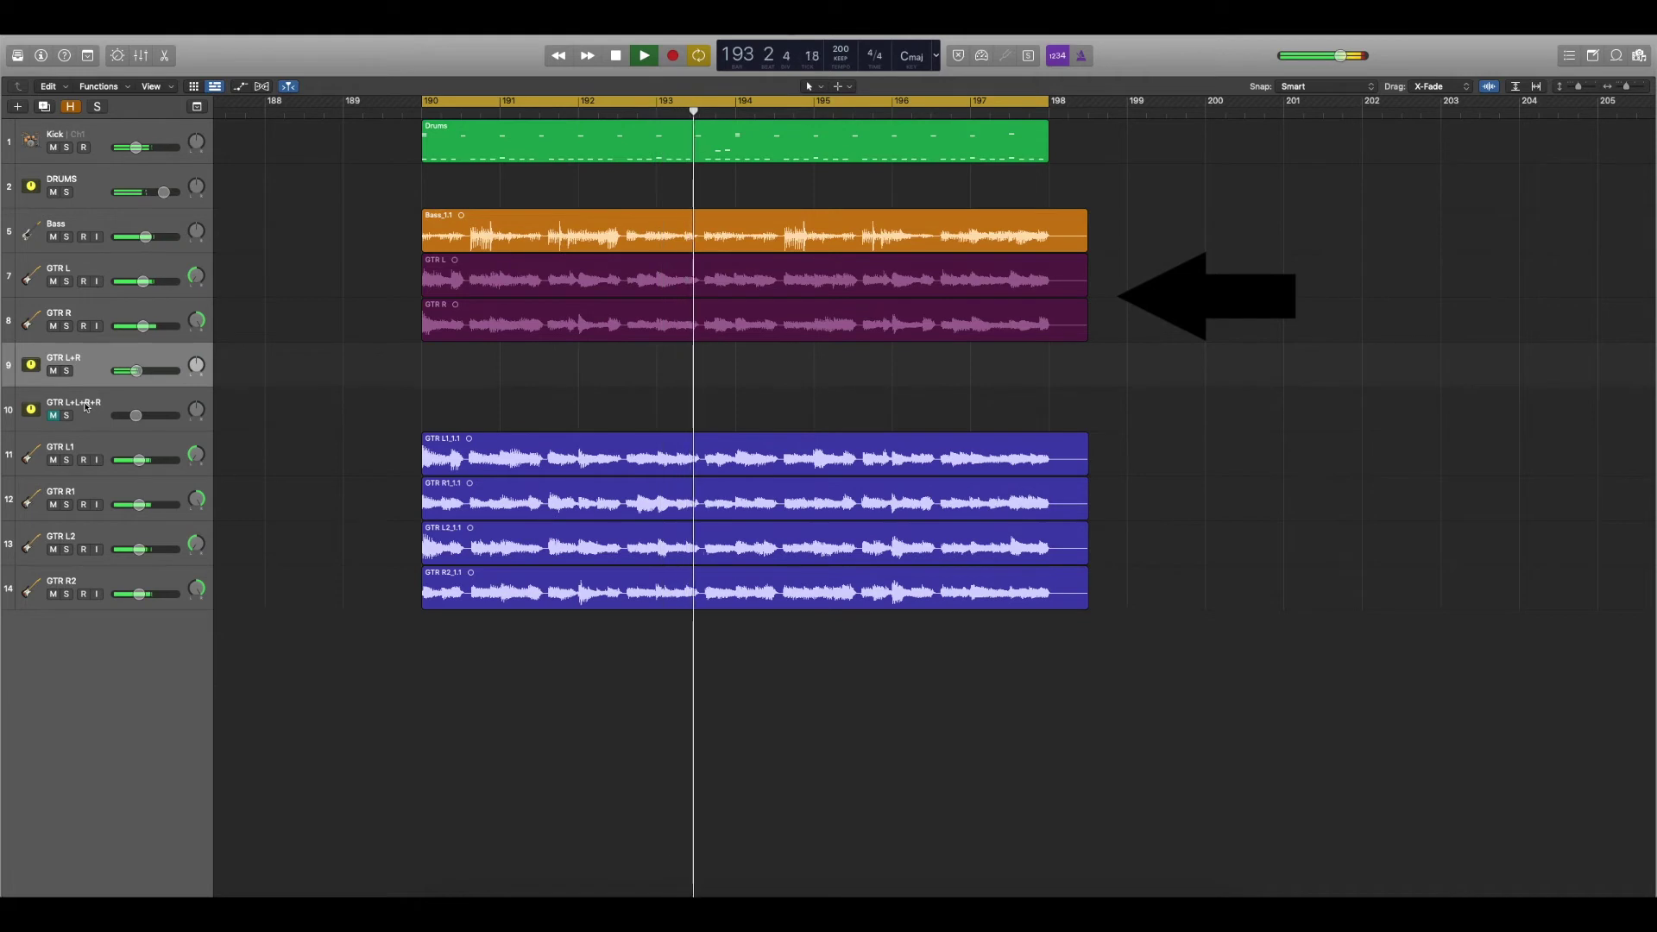
{"action": "key", "text": "Down"}
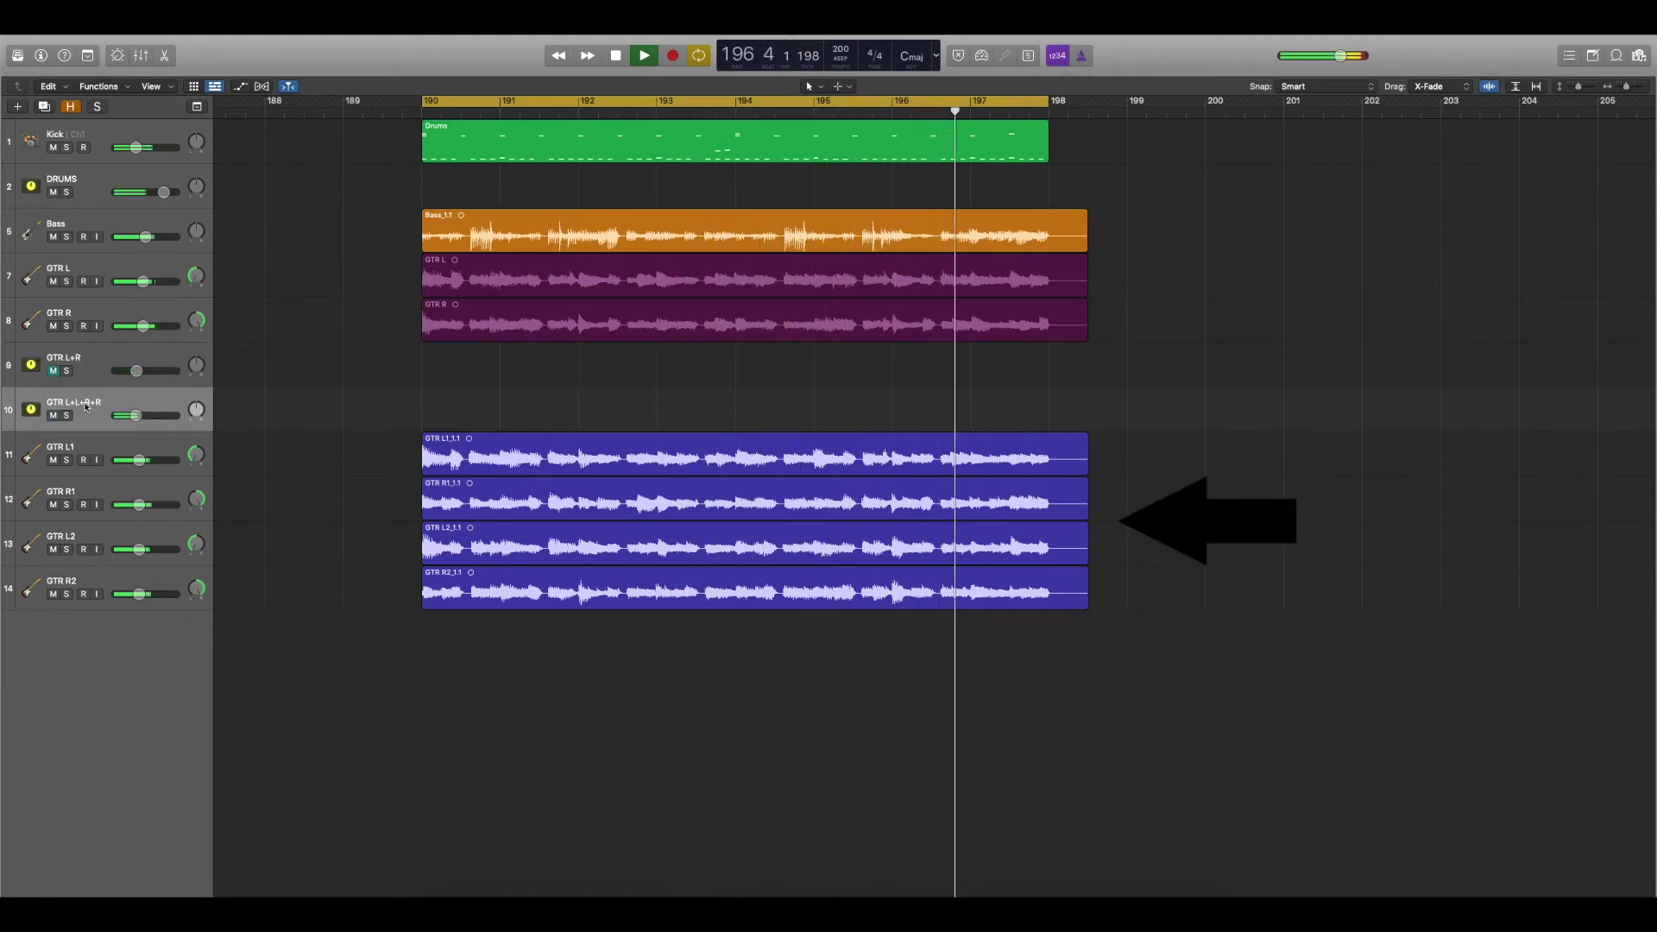
{"action": "key", "text": "space"}
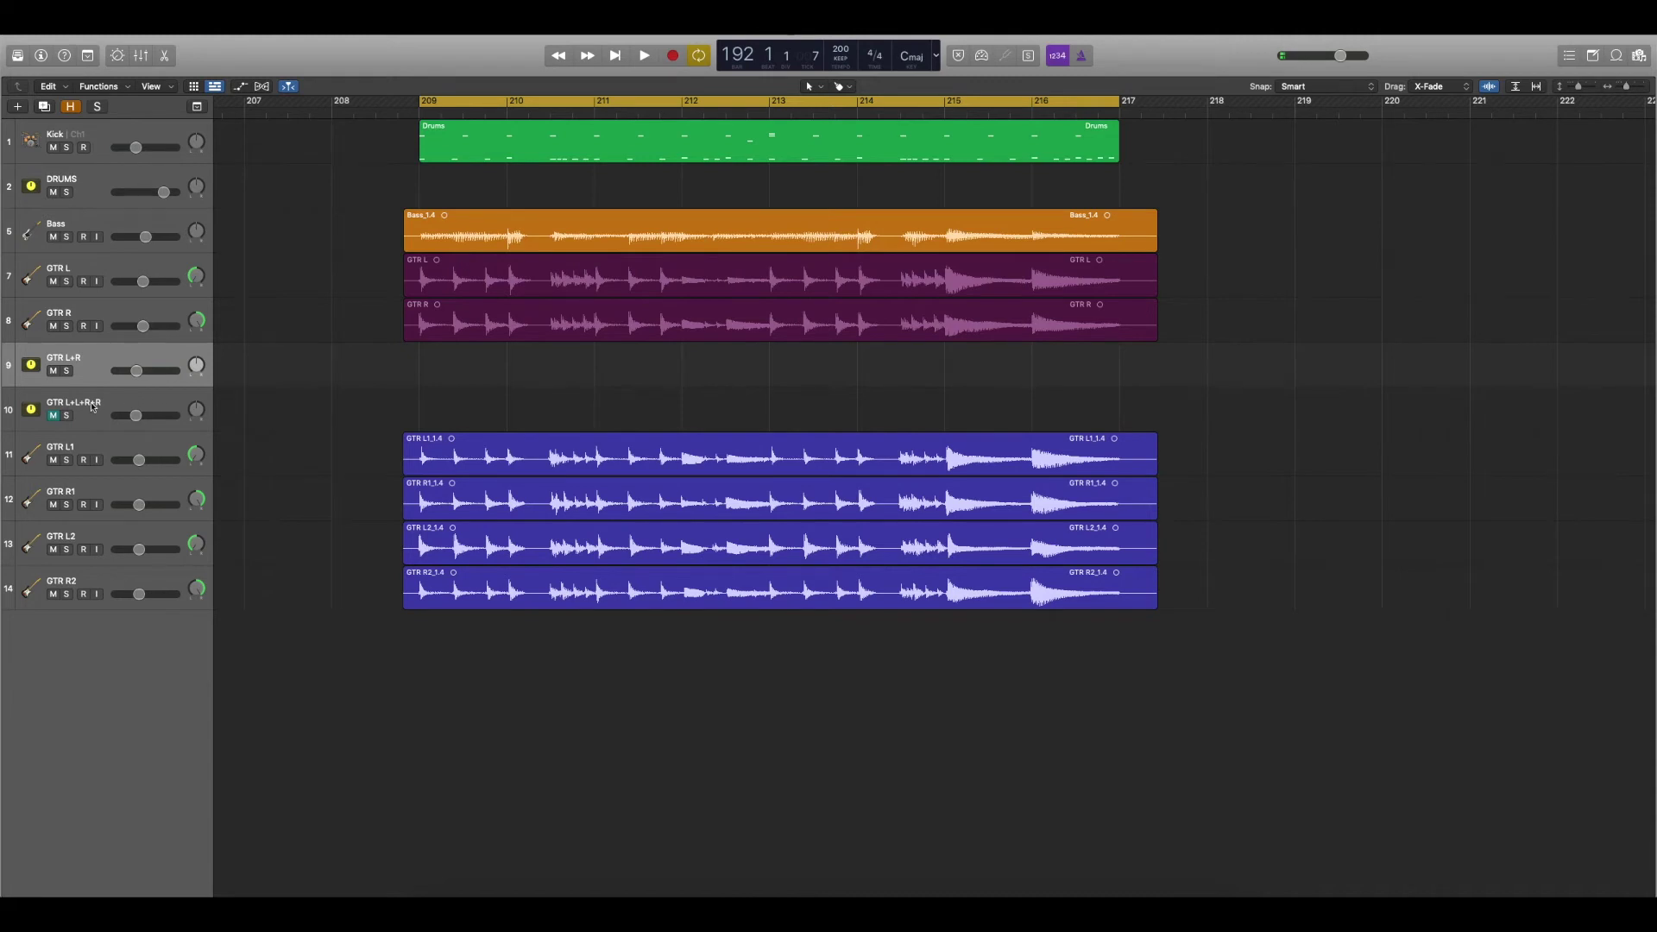
{"action": "key", "text": "ctrl+m"}
{"action": "key", "text": "Down"}
{"action": "key", "text": "ctrl+m"}
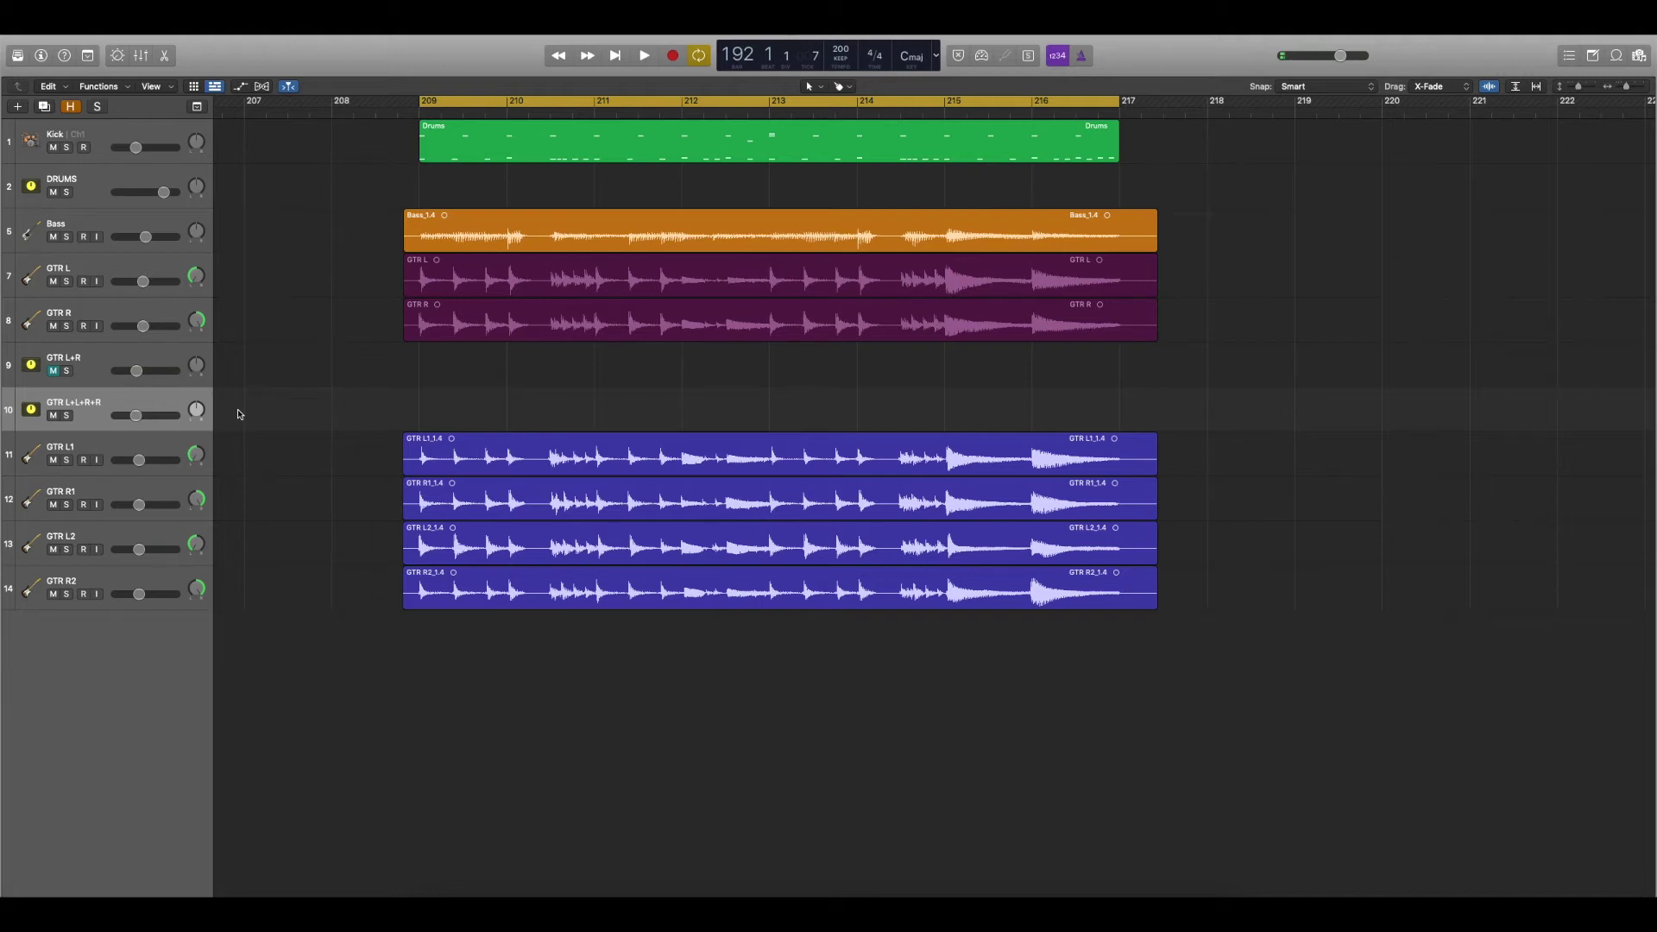
{"action": "key", "text": "space"}
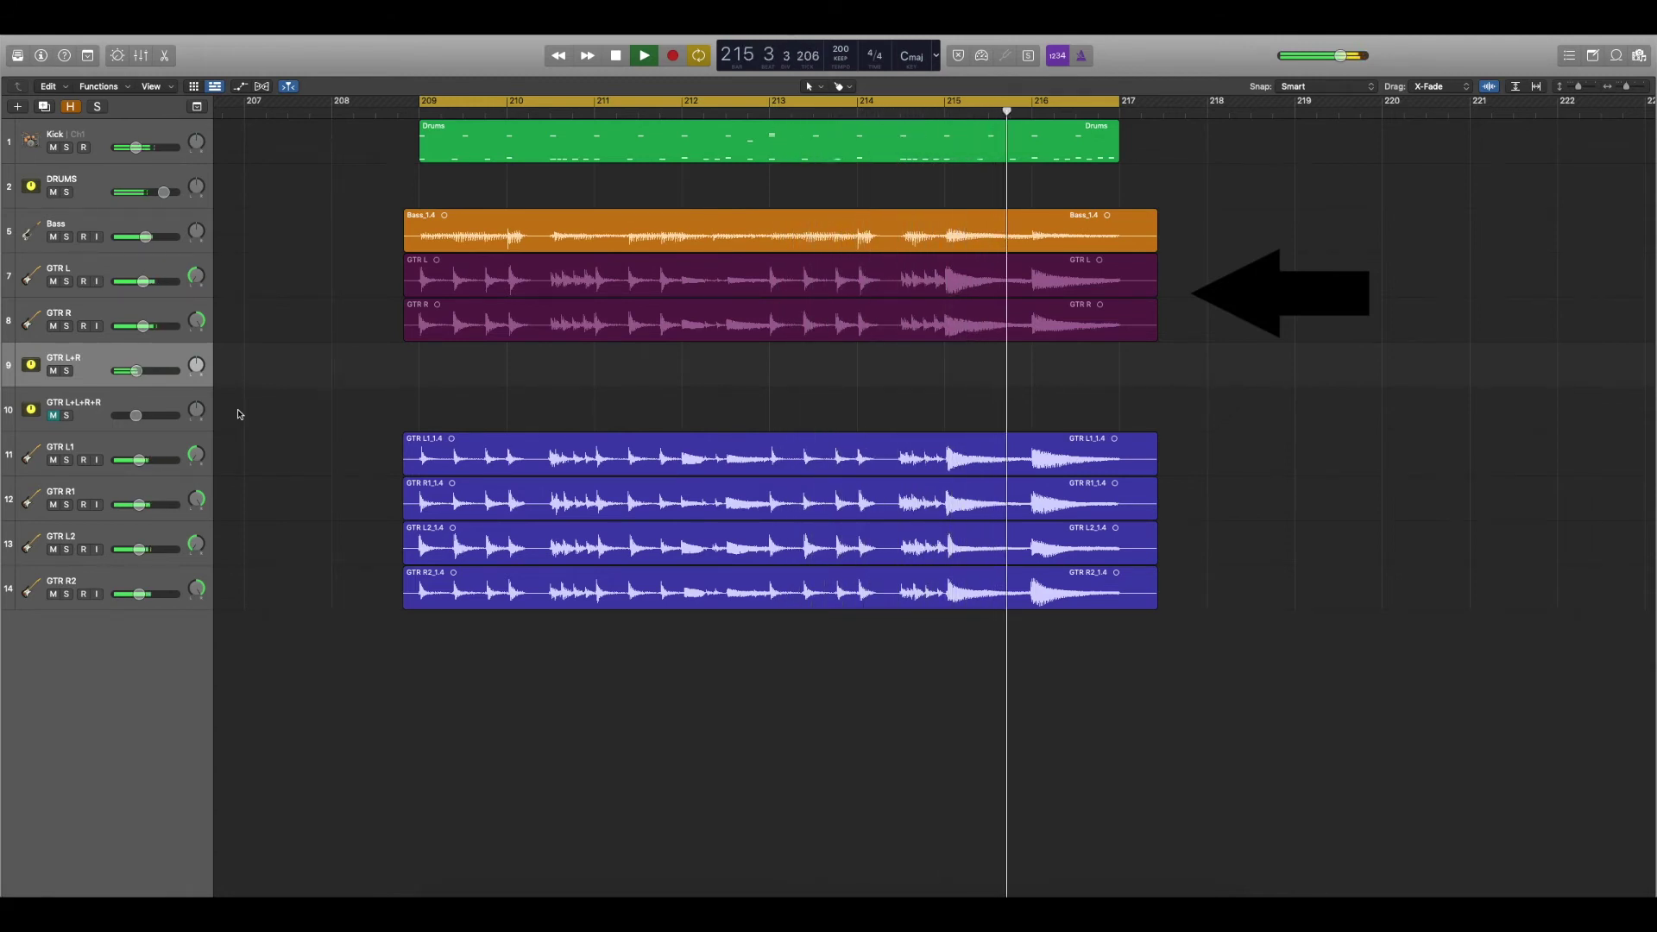
{"action": "key", "text": "space"}
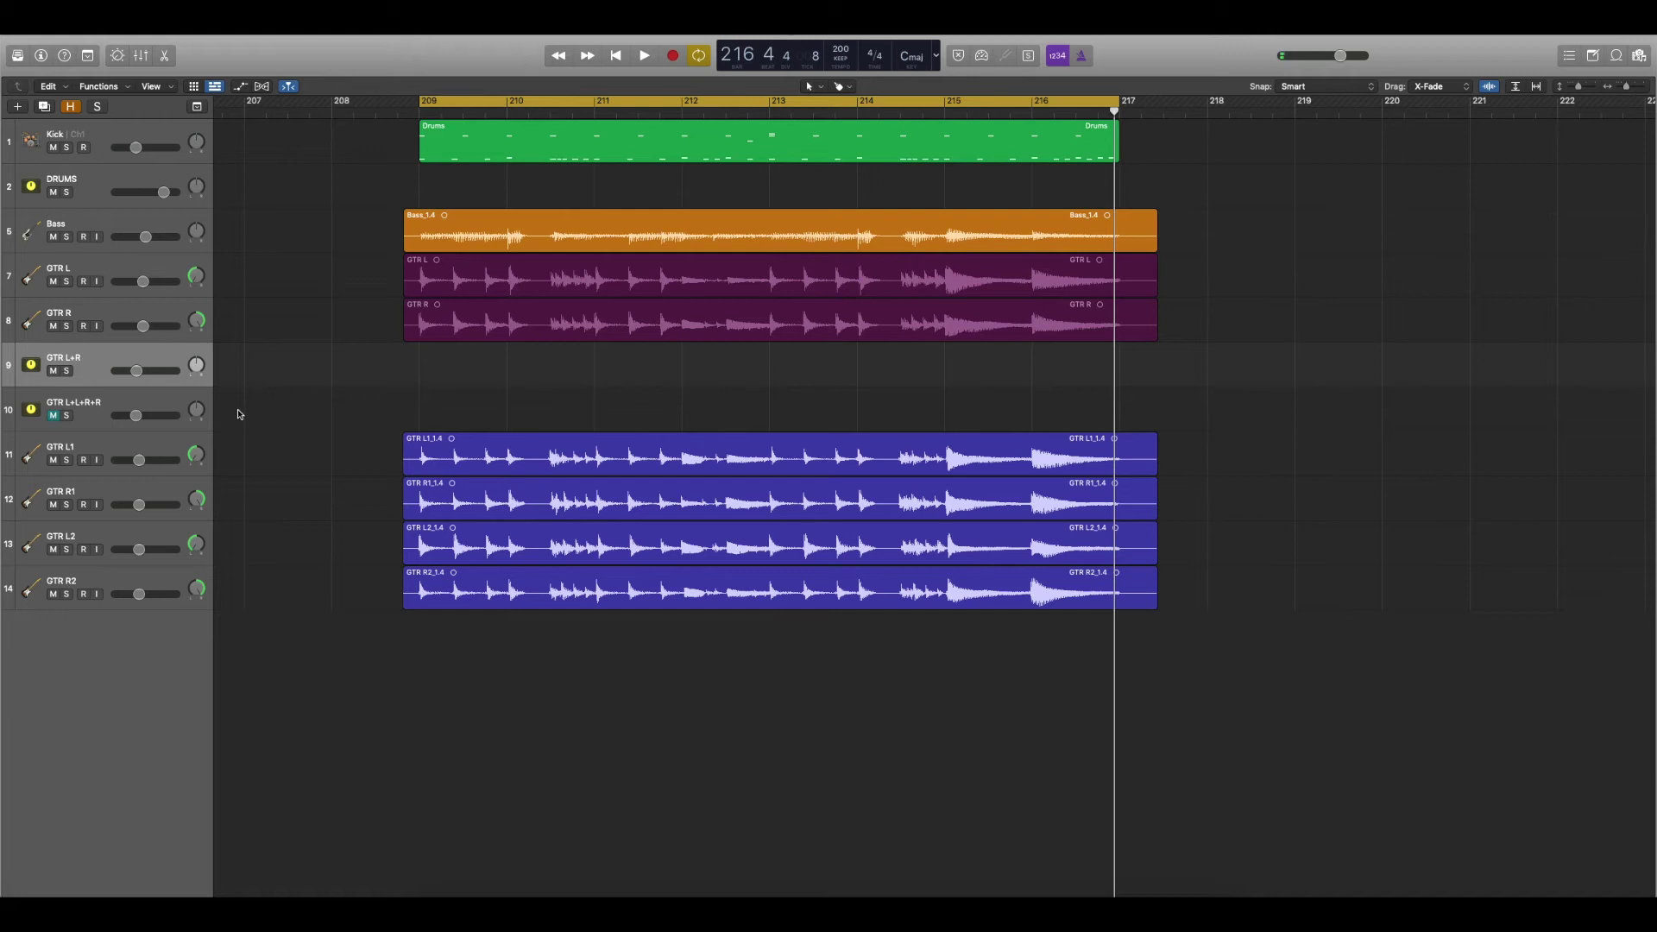
{"action": "key", "text": "ctrl+m"}
{"action": "left_click", "coordinate": [239, 414]}
{"action": "key", "text": "ctrl+m"}
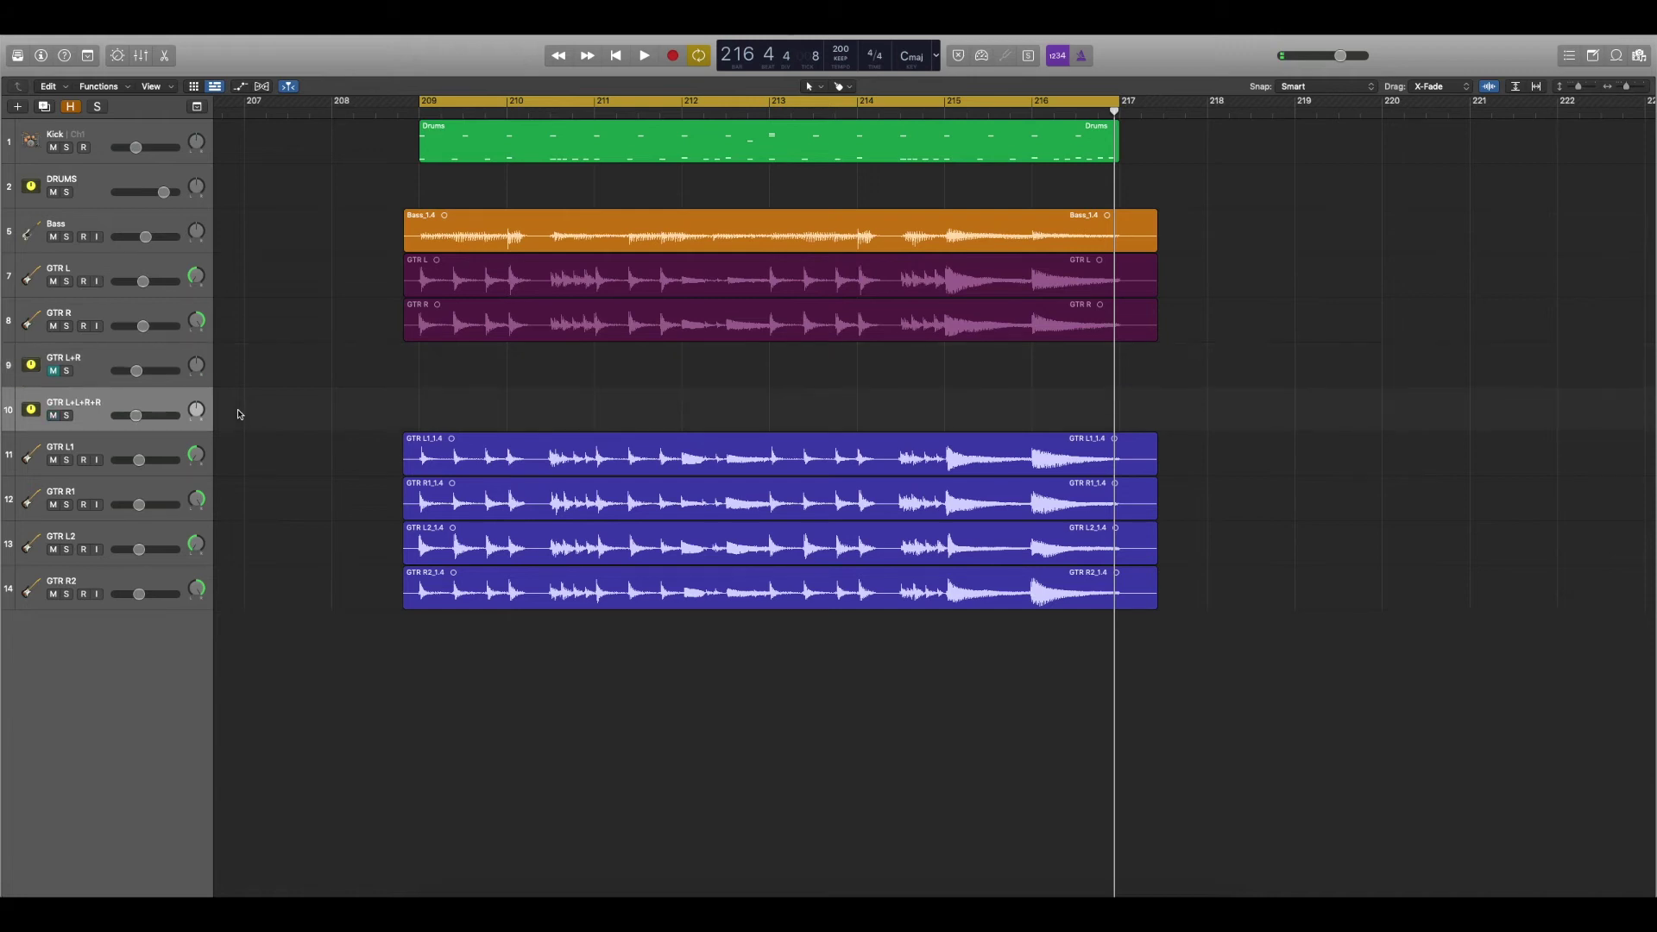
{"action": "key", "text": "space"}
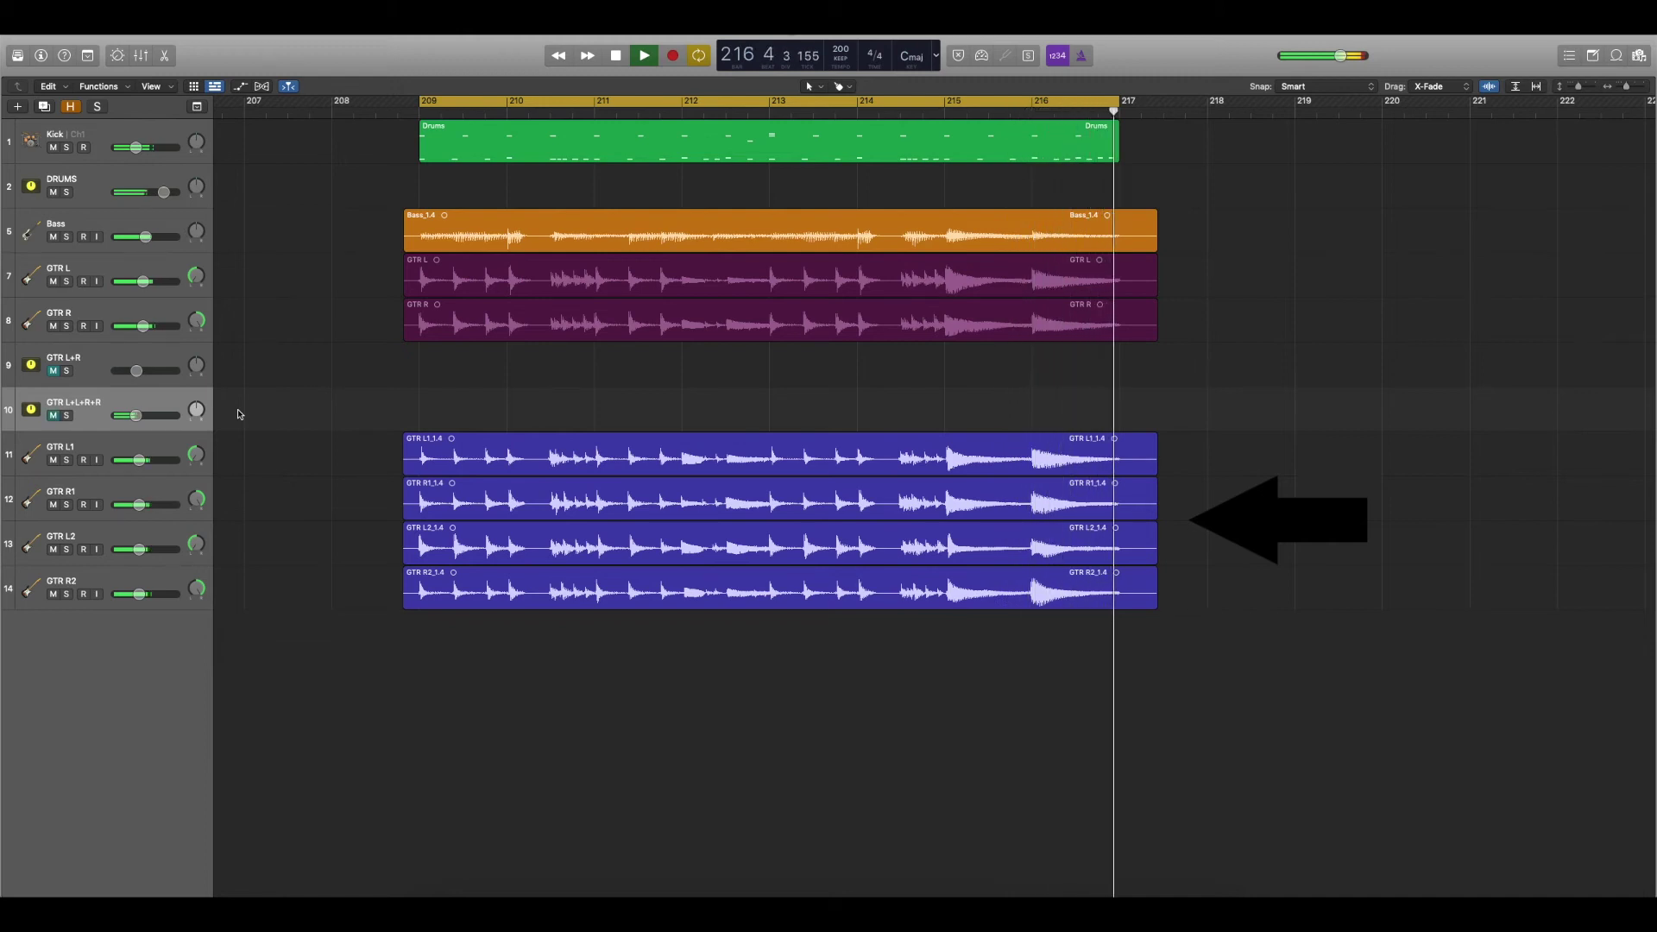
{"action": "key", "text": "ctrl+m"}
{"action": "key", "text": "Up"}
{"action": "key", "text": "ctrl+m"}
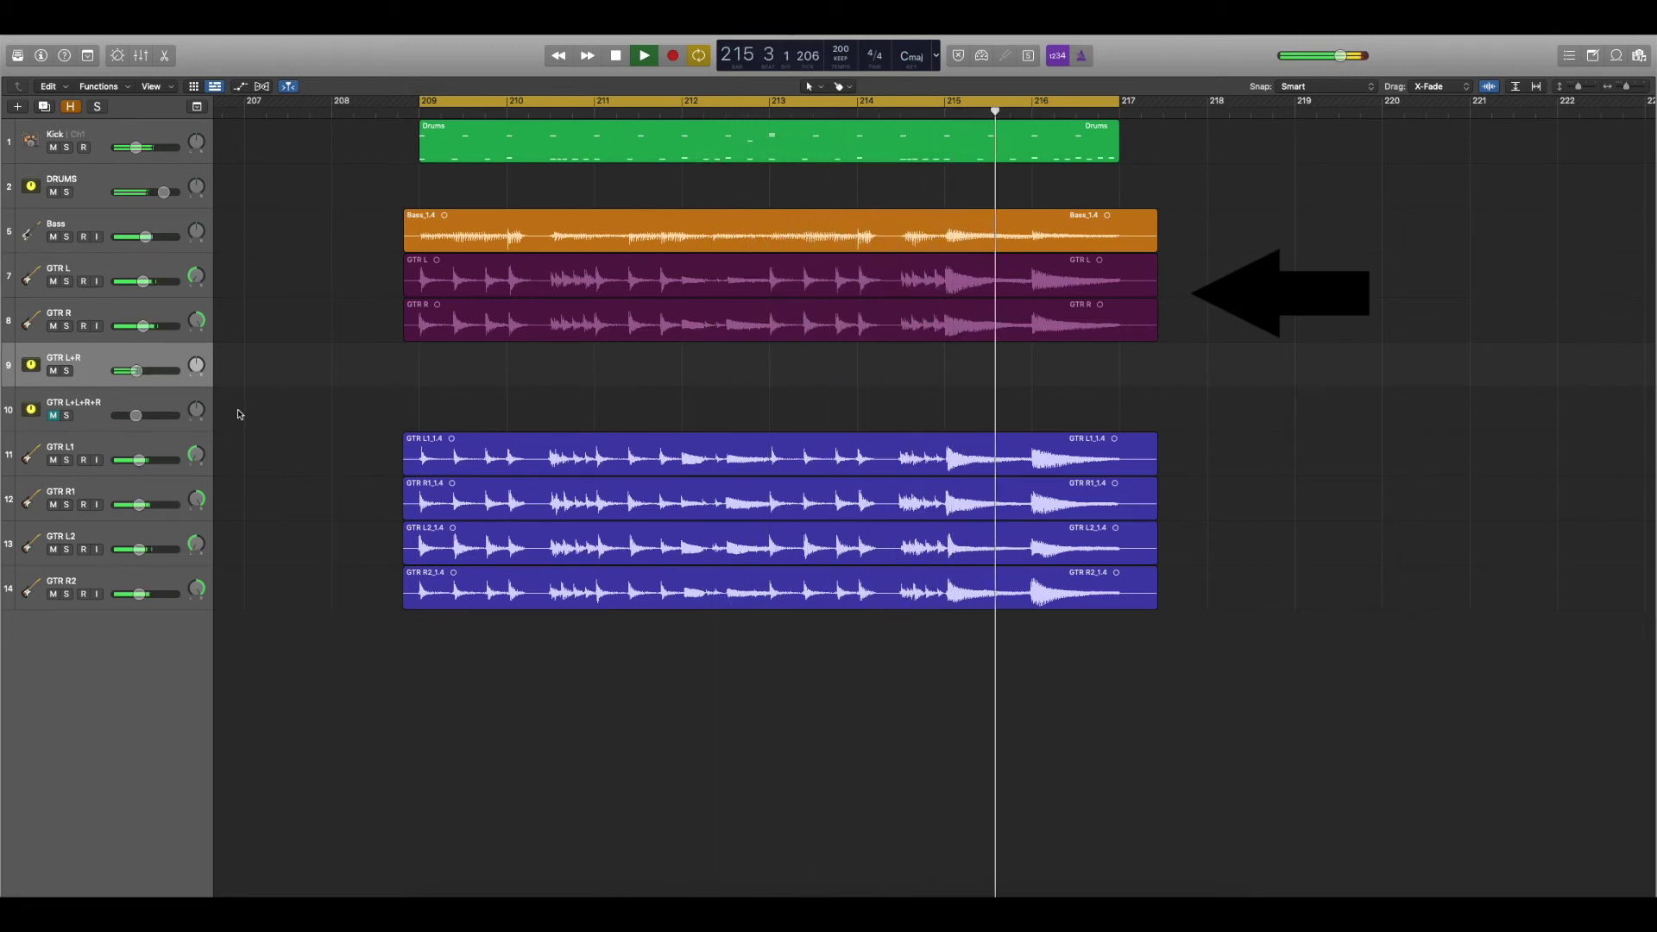
{"action": "key", "text": "ctrl+m"}
{"action": "key", "text": "Down"}
{"action": "key", "text": "ctrl+m"}
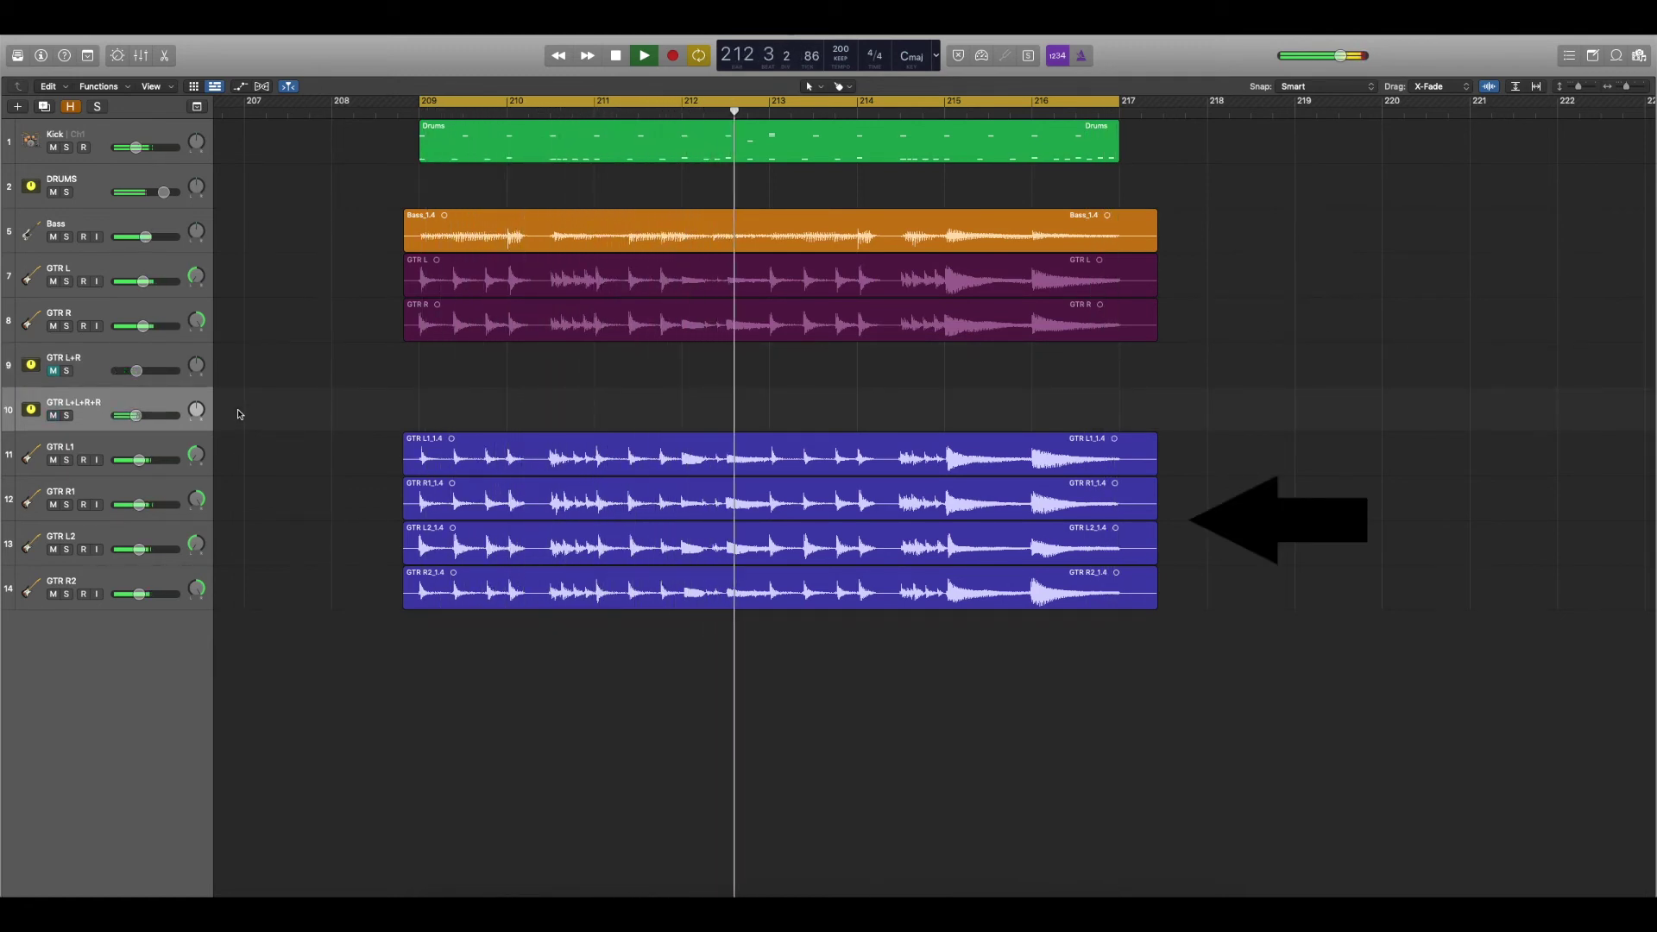
{"action": "key", "text": "ctrl+m"}
{"action": "key", "text": "Up"}
{"action": "key", "text": "ctrl+m"}
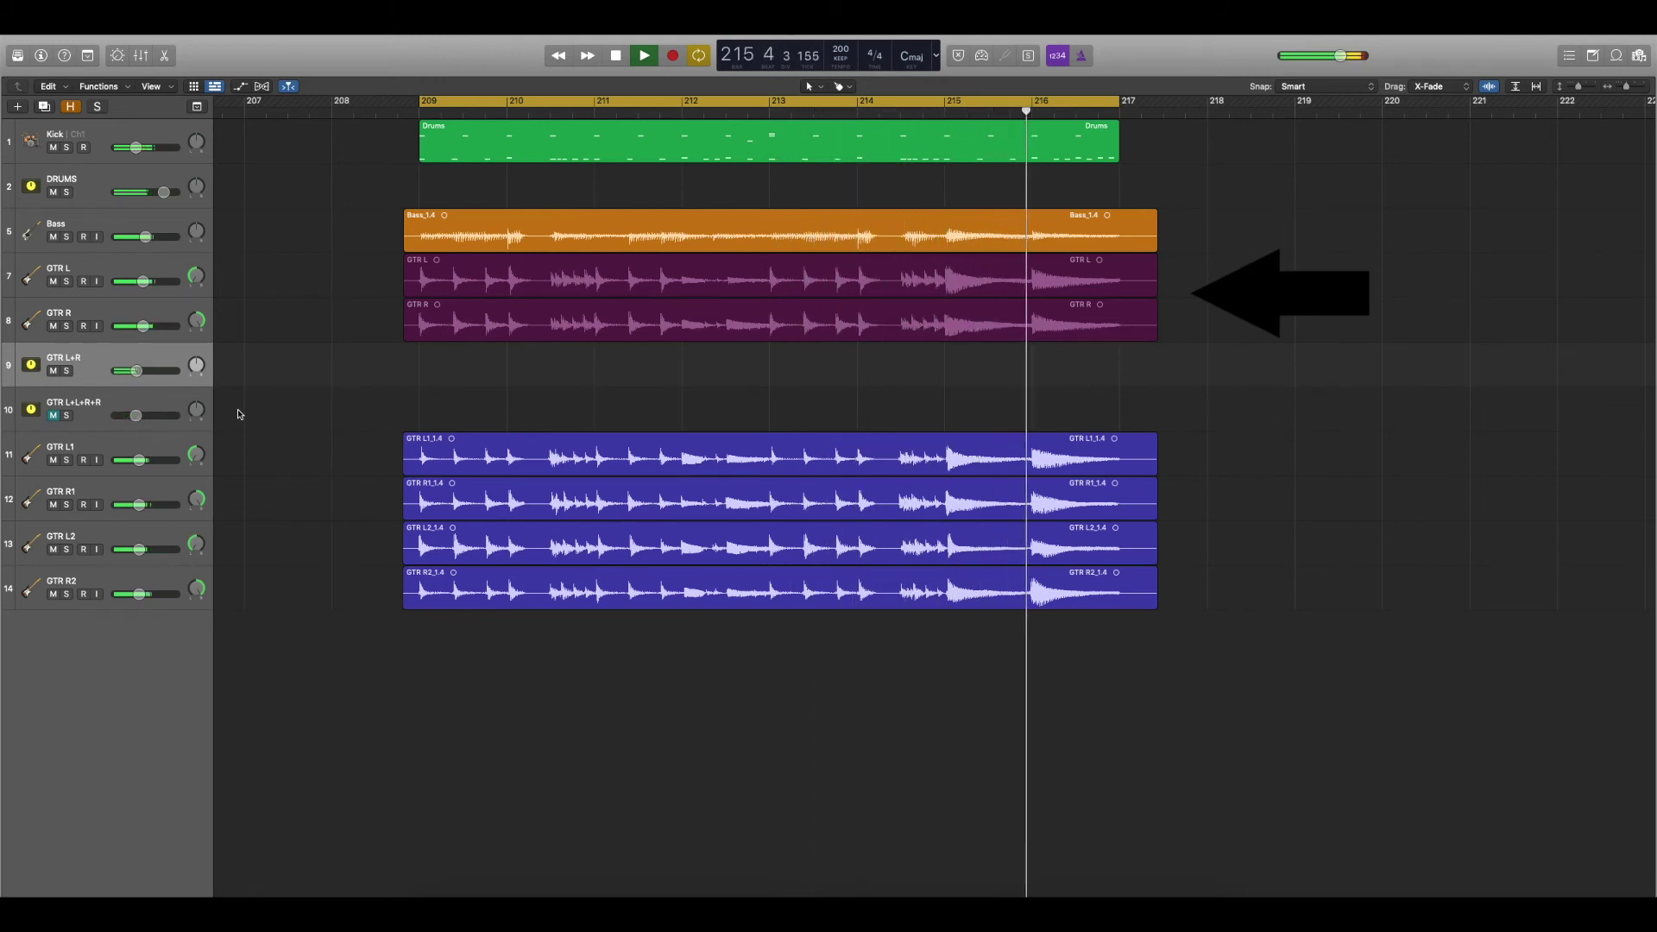
{"action": "key", "text": "space"}
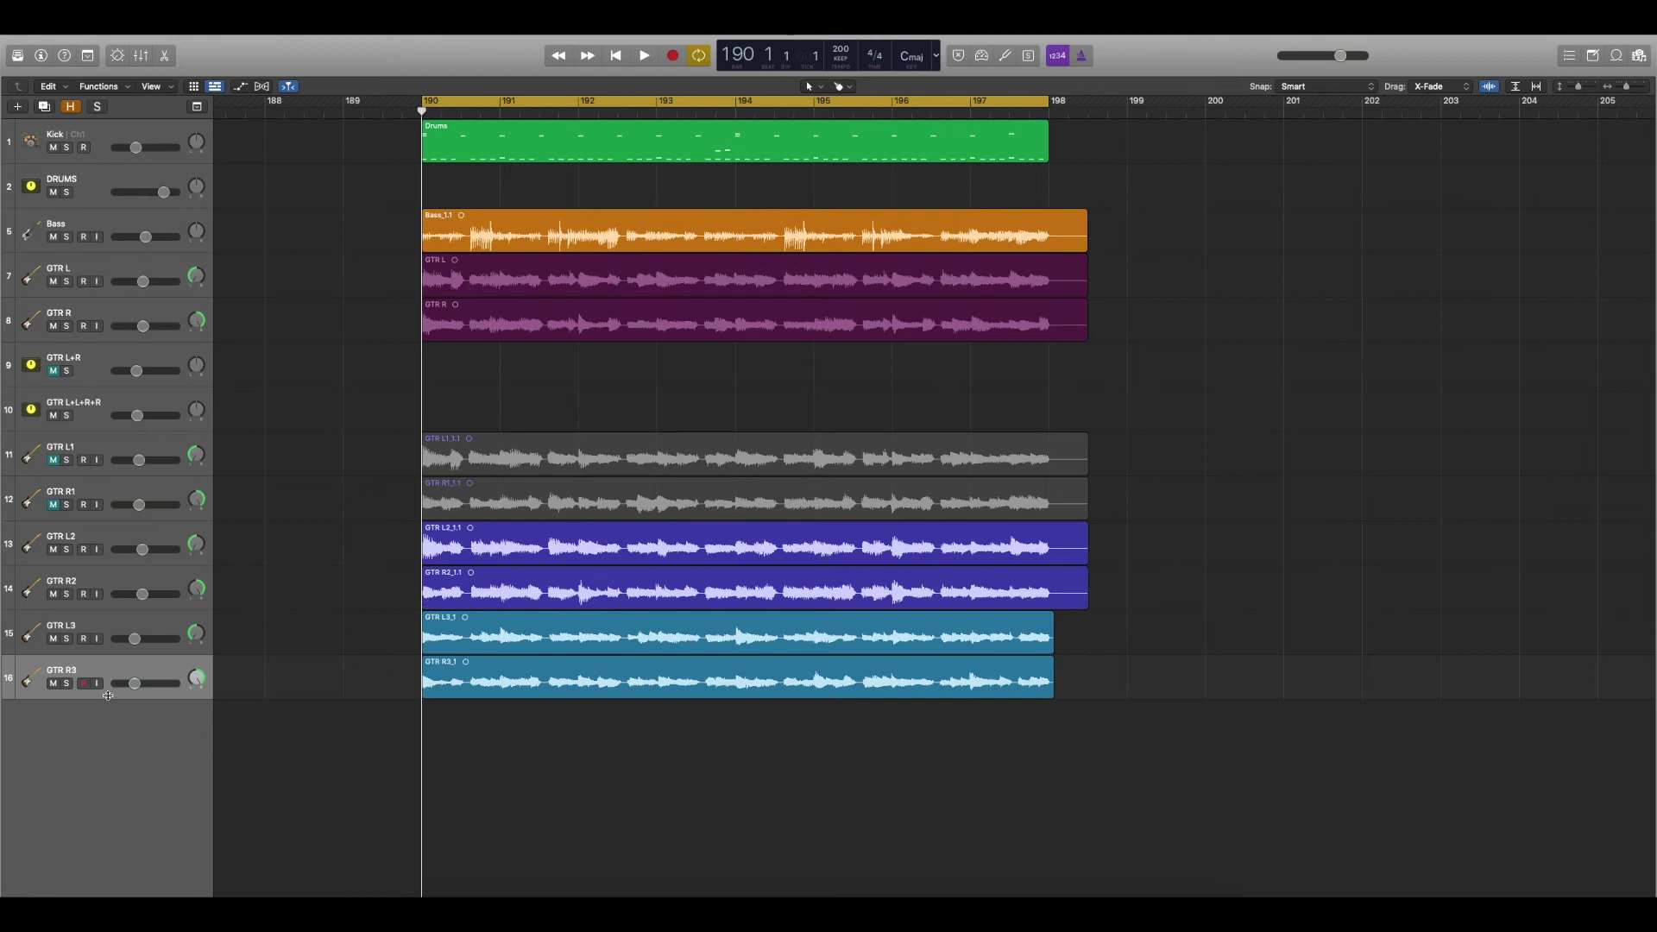
Solo GTR R3 and GTR L3, audition them together, then unsolo both
{"action": "left_click", "coordinate": [67, 684]}
{"action": "left_click", "coordinate": [66, 639]}
{"action": "key", "text": "space"}
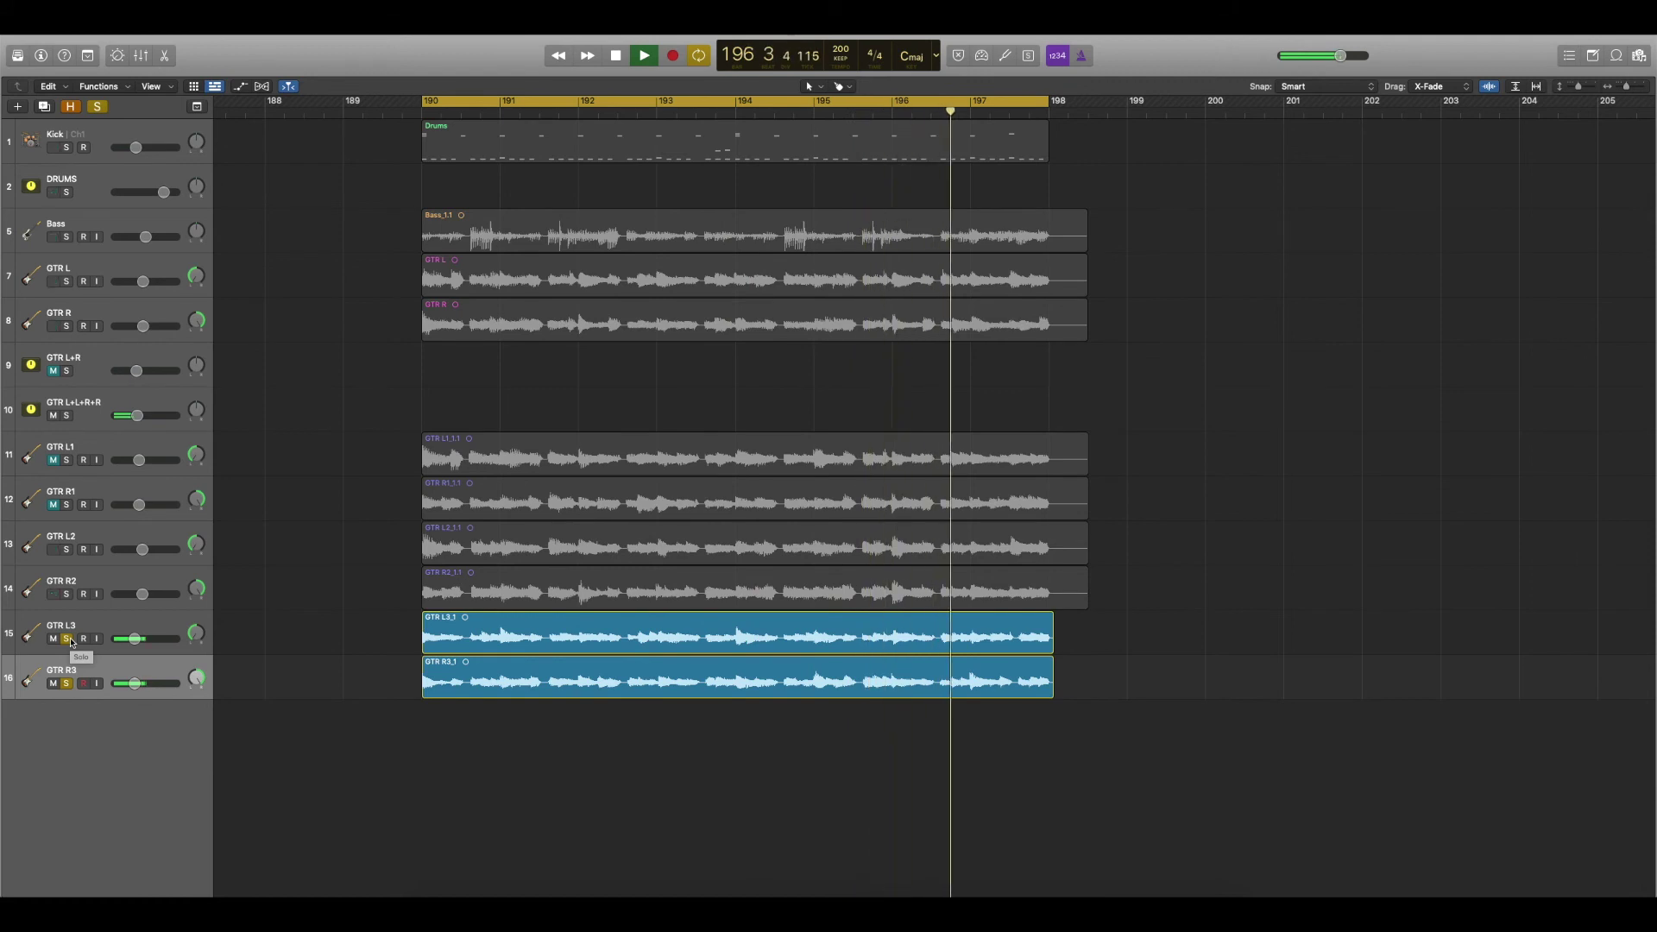
{"action": "left_click", "coordinate": [67, 640]}
{"action": "key", "text": "space"}
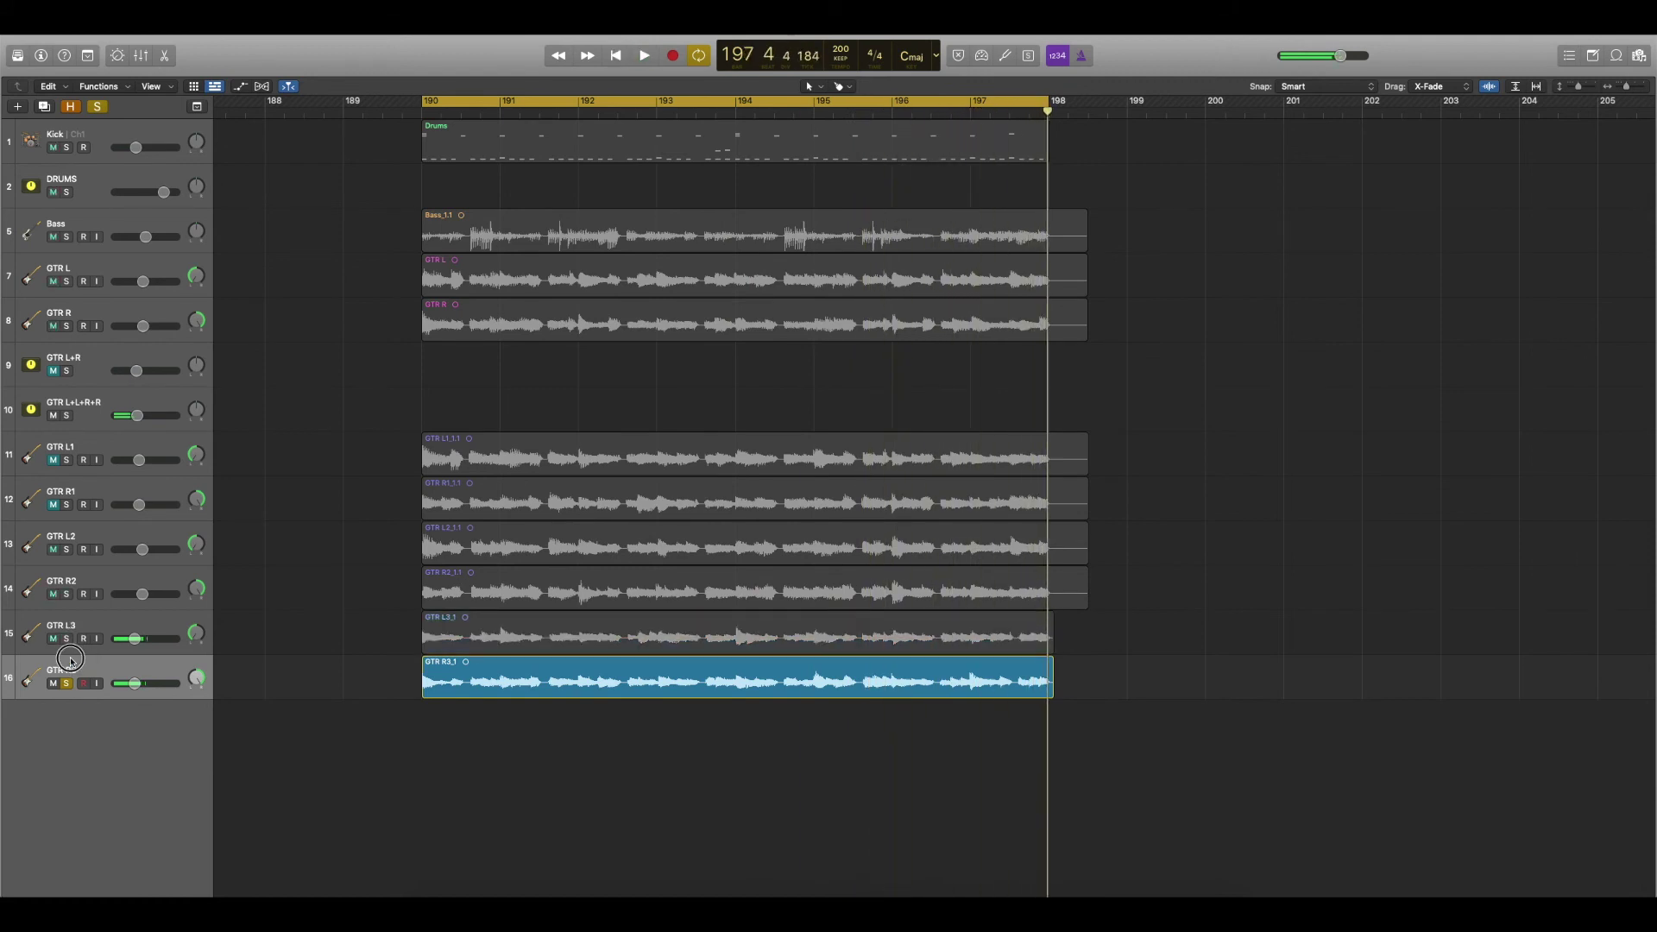
{"action": "left_click", "coordinate": [68, 685]}
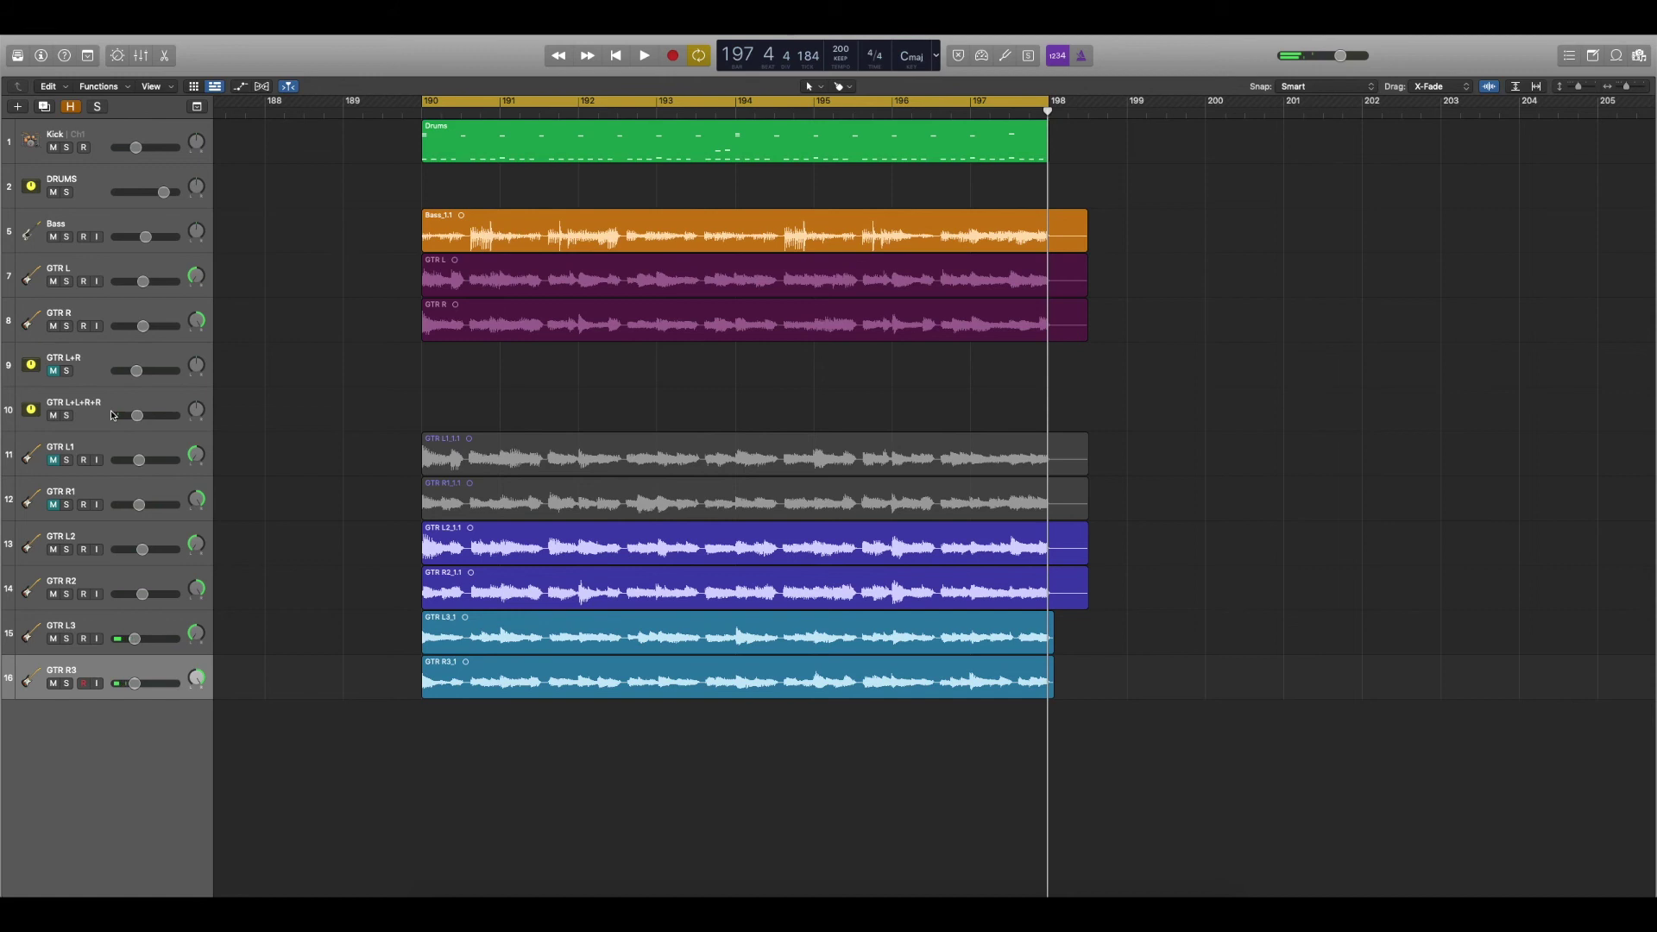
Mute the doubled GTR L+L+R+R bus and unmute GTR L+R with Ctrl+M
{"action": "left_click", "coordinate": [75, 403]}
{"action": "key", "text": "ctrl+m"}
{"action": "key", "text": "Up"}
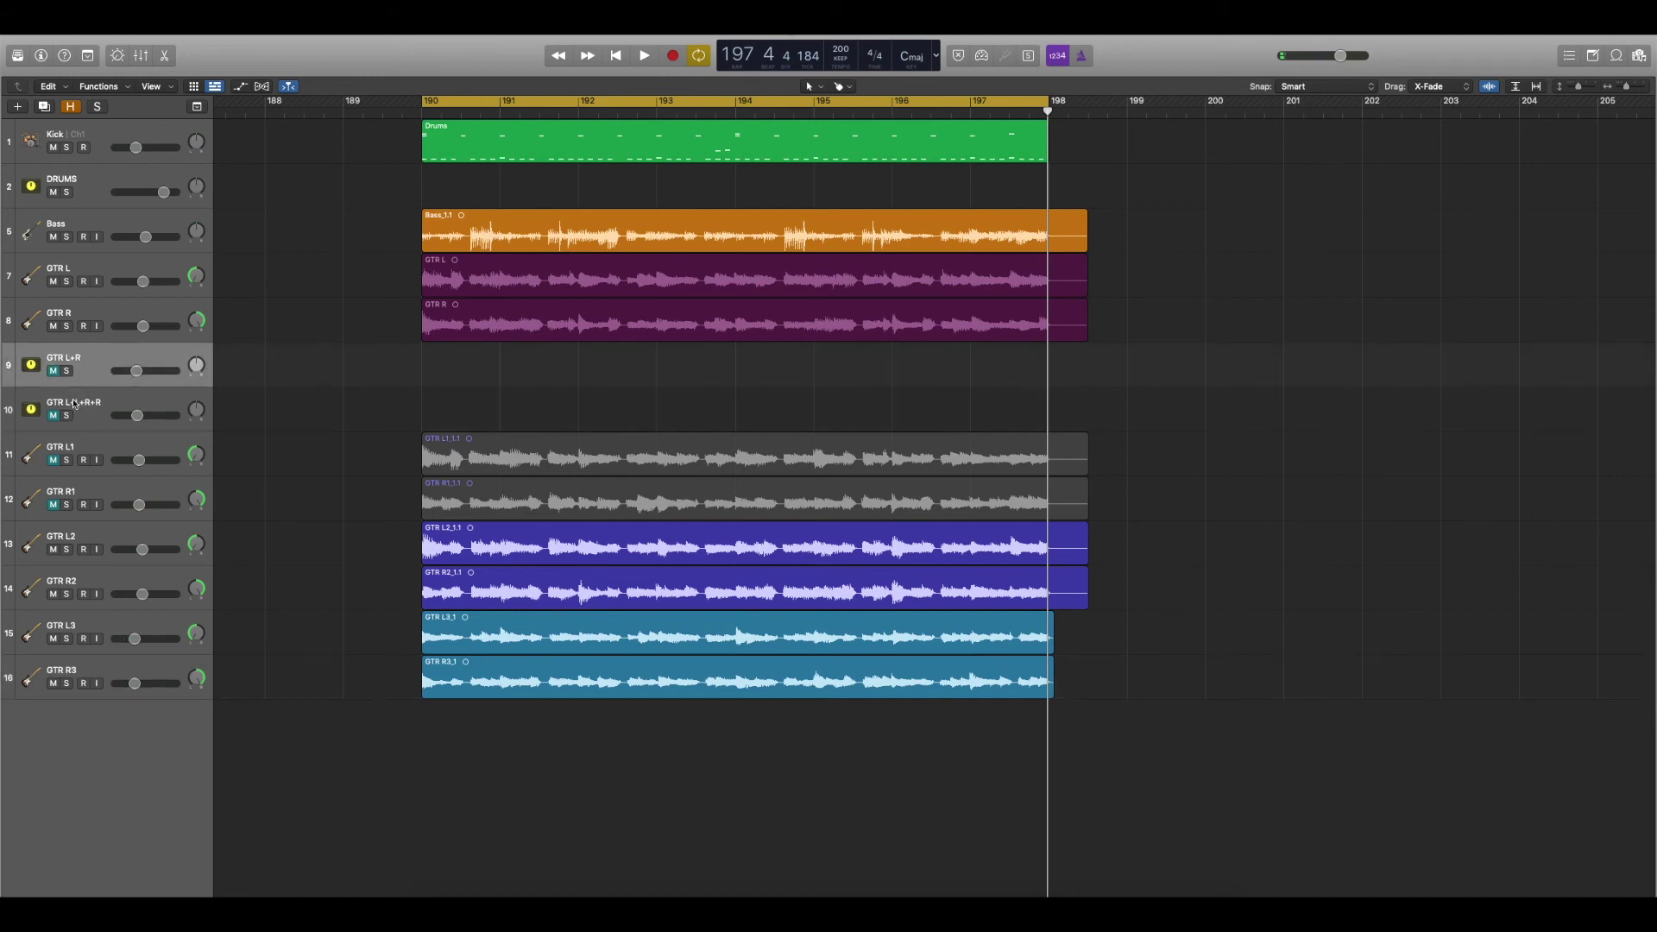
{"action": "key", "text": "ctrl+m"}
Play from bar 190, alternating doubled and single guitars, ending on the doubled bus
{"action": "key", "text": "space"}
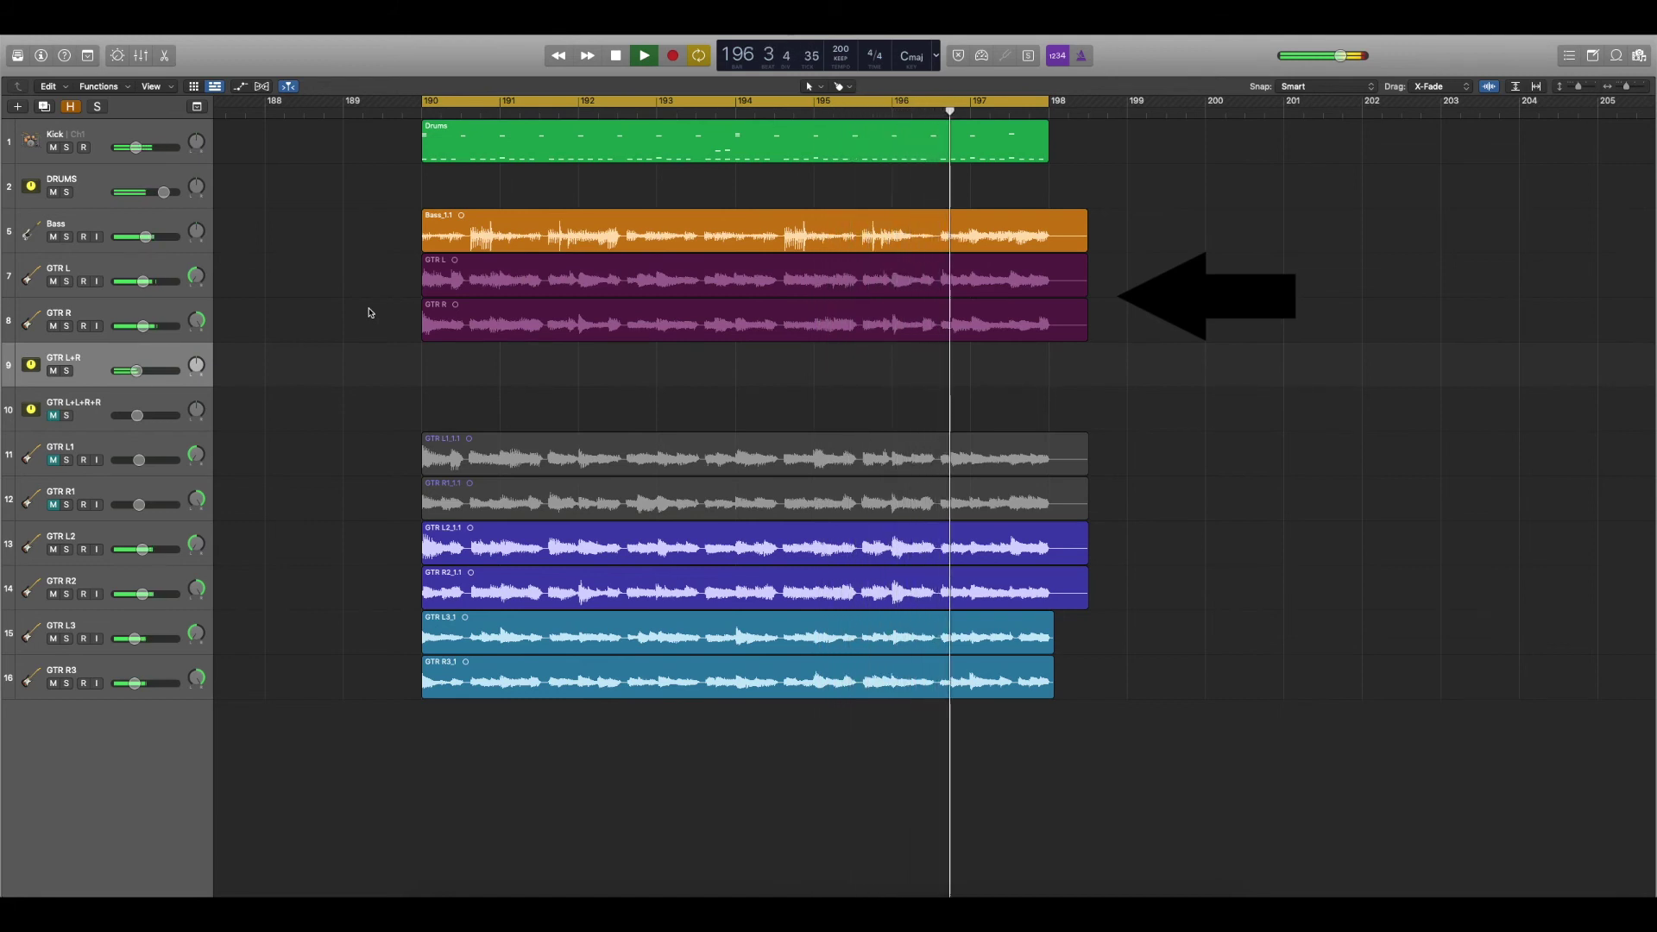
{"action": "key", "text": "ctrl+m"}
{"action": "key", "text": "Down"}
{"action": "key", "text": "ctrl+m"}
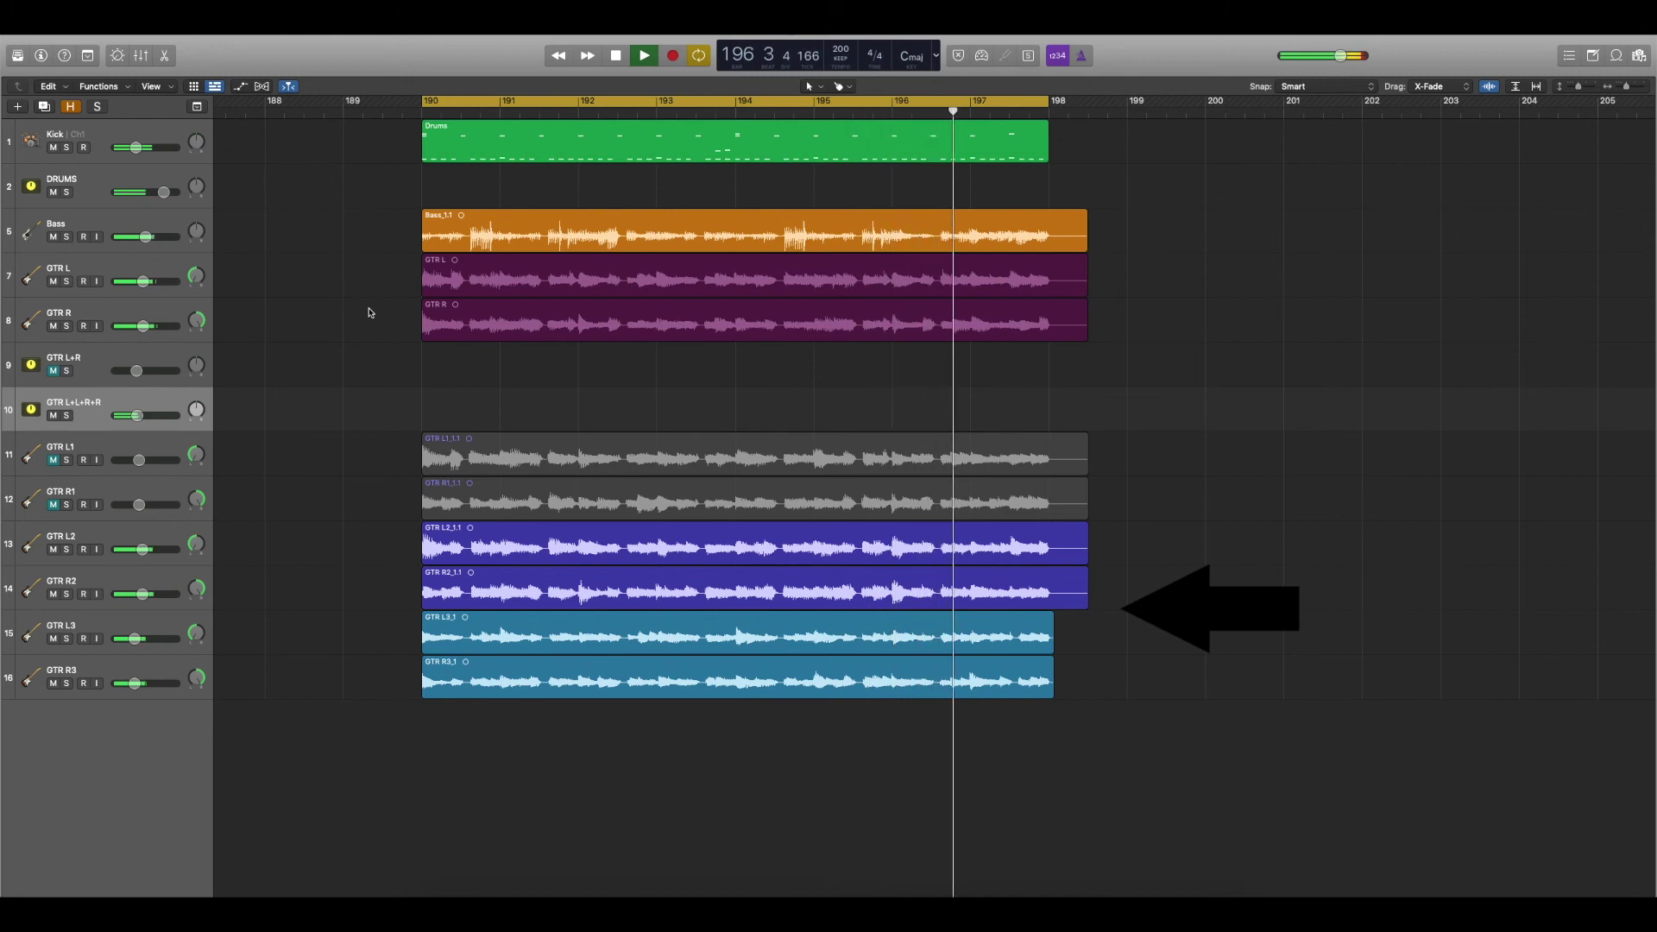
{"action": "key", "text": "ctrl+m"}
{"action": "key", "text": "Up"}
{"action": "key", "text": "ctrl+m"}
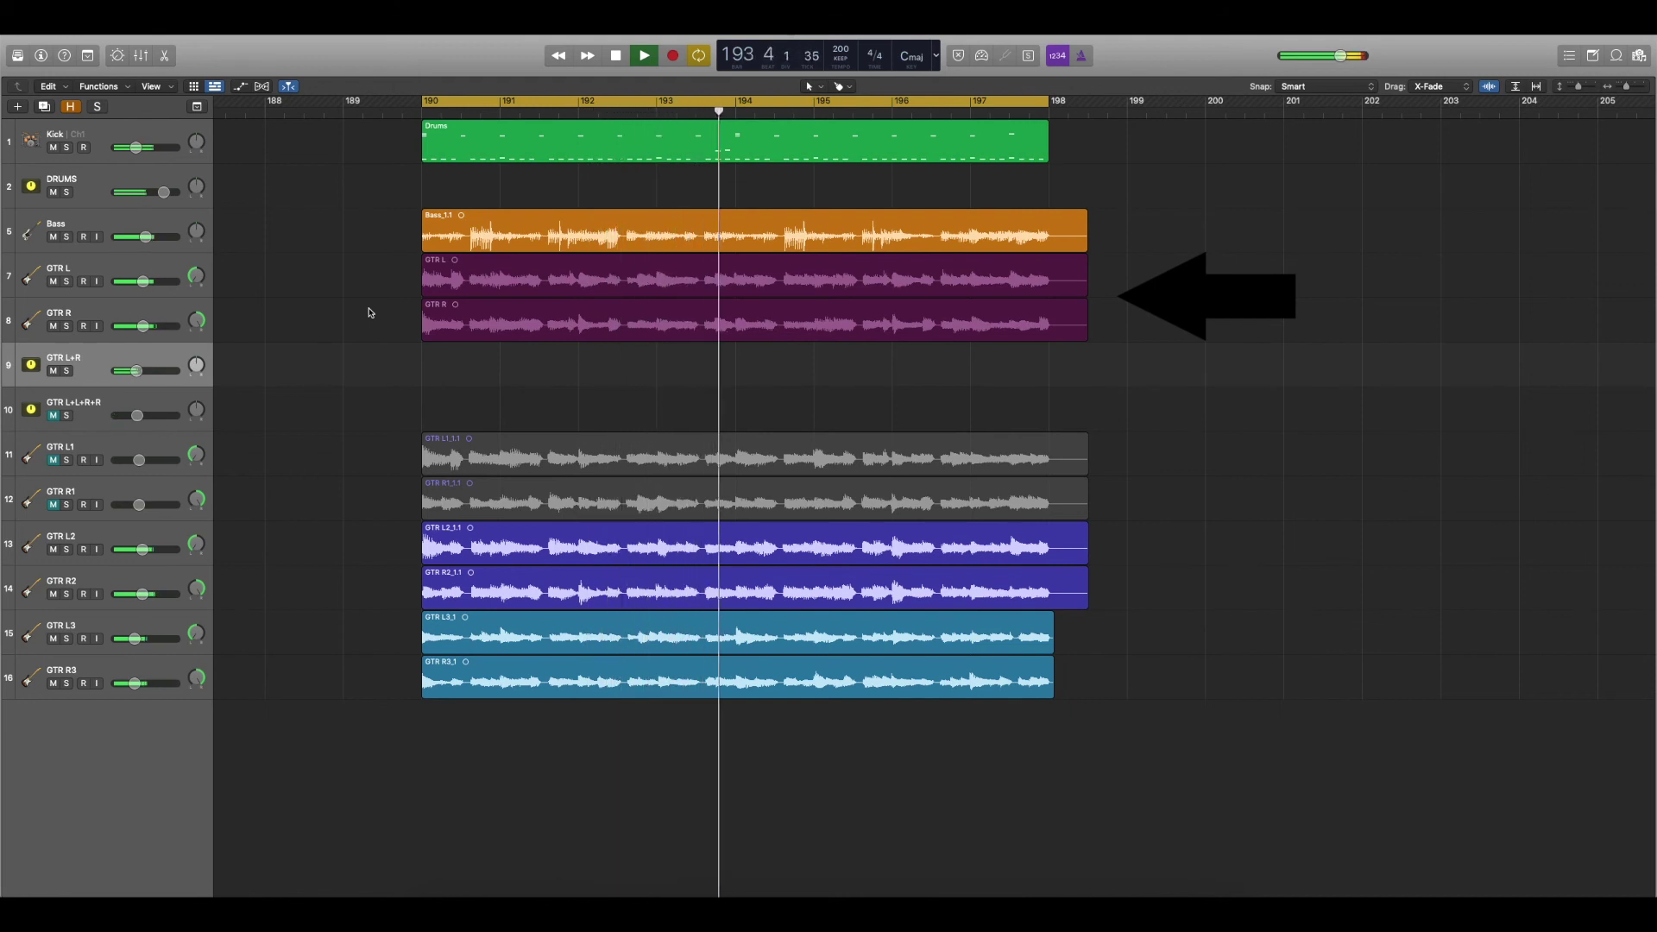
{"action": "key", "text": "ctrl+m"}
{"action": "key", "text": "Down"}
{"action": "key", "text": "ctrl+m"}
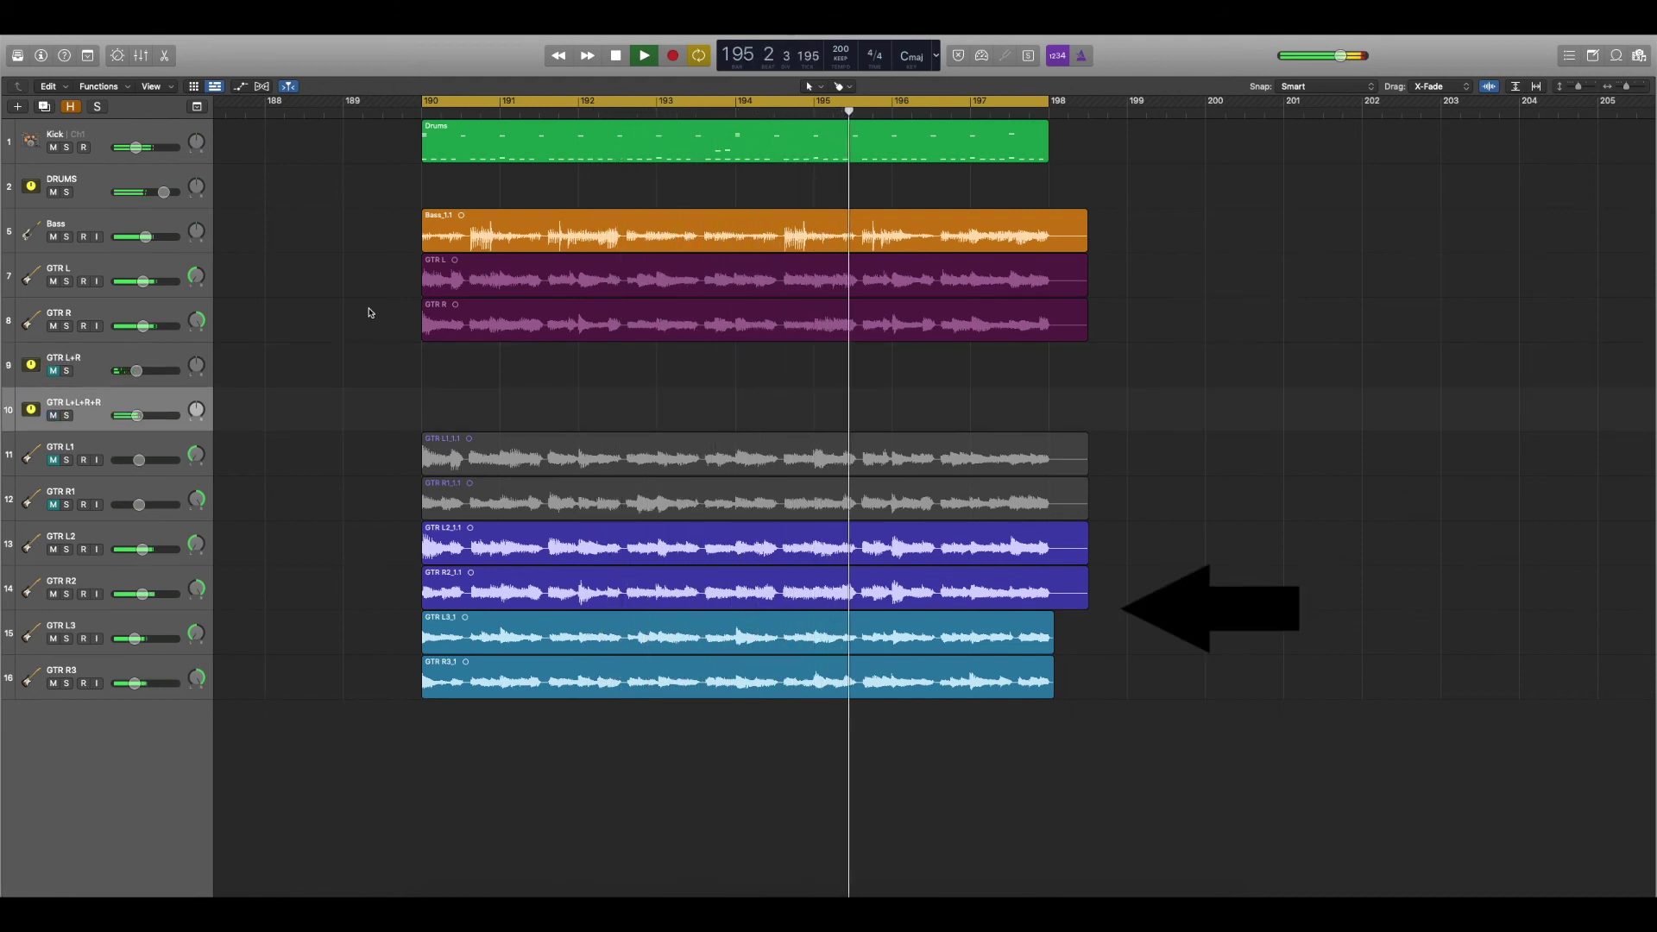